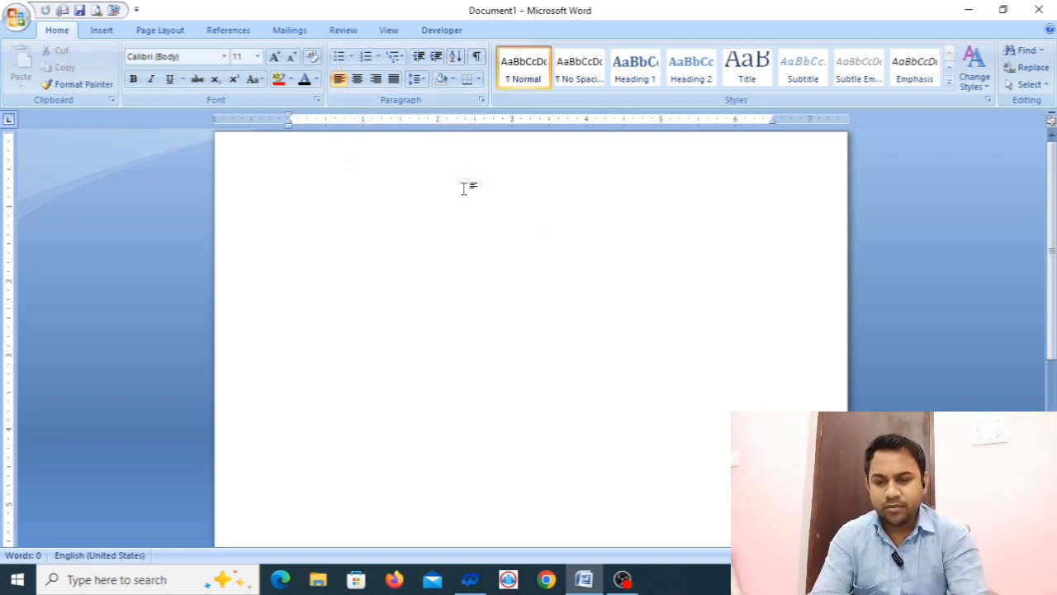
Increase the font size at the start of the blank document to 20.
{"action": "key", "text": "ctrl+shift+period"}
{"action": "key", "text": "ctrl+shift+period"}
{"action": "key", "text": "ctrl+shift+period"}
{"action": "key", "text": "ctrl+shift+period"}
{"action": "key", "text": "ctrl+shift+period"}
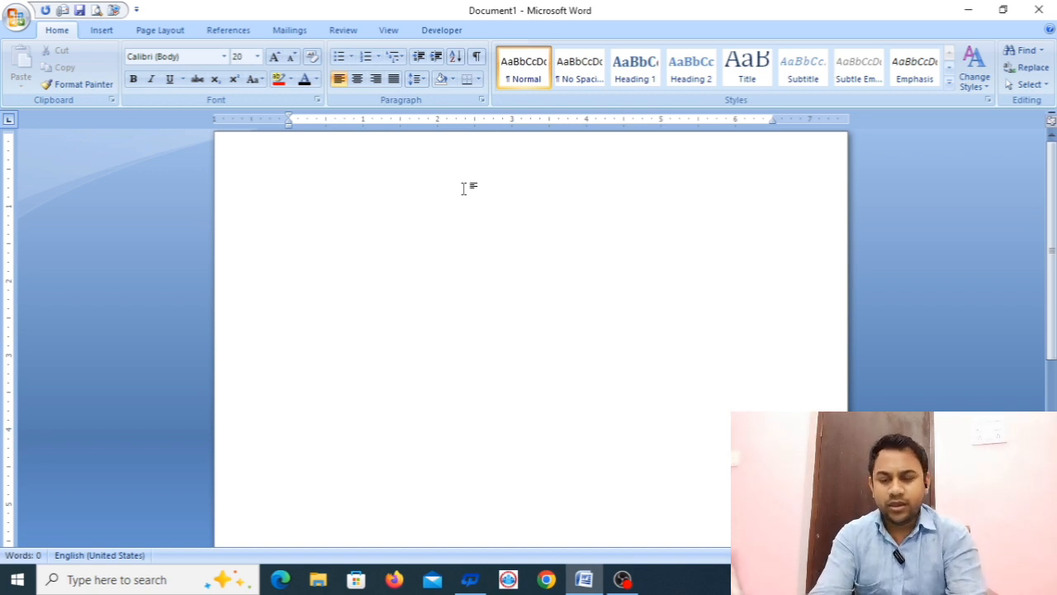
Enter five people's first names, each on its own line.
{"action": "type", "text": "vinay"}
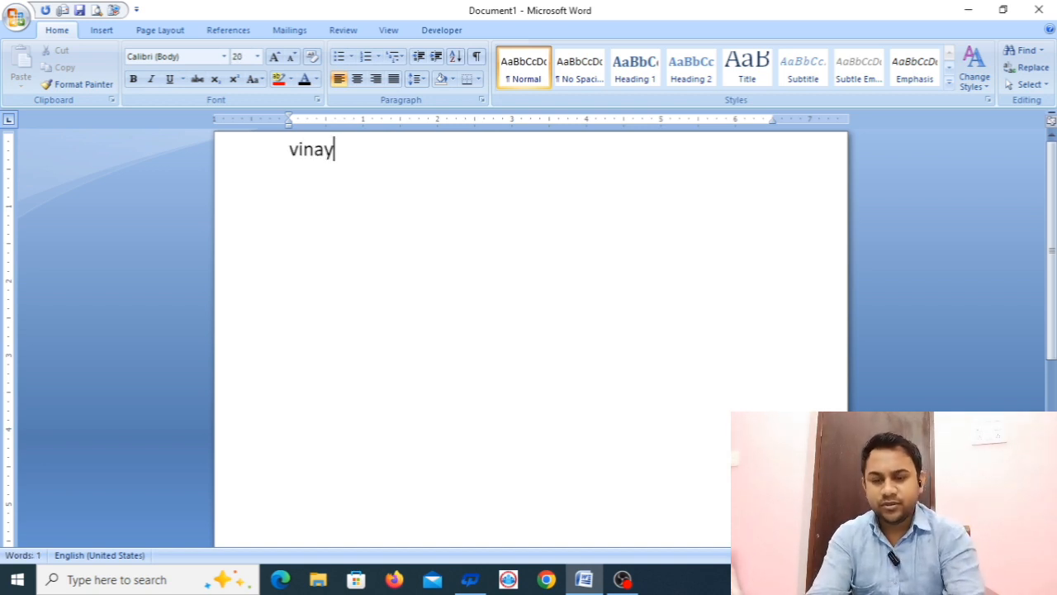
{"action": "key", "text": "Return"}
{"action": "type", "text": "dinesh"}
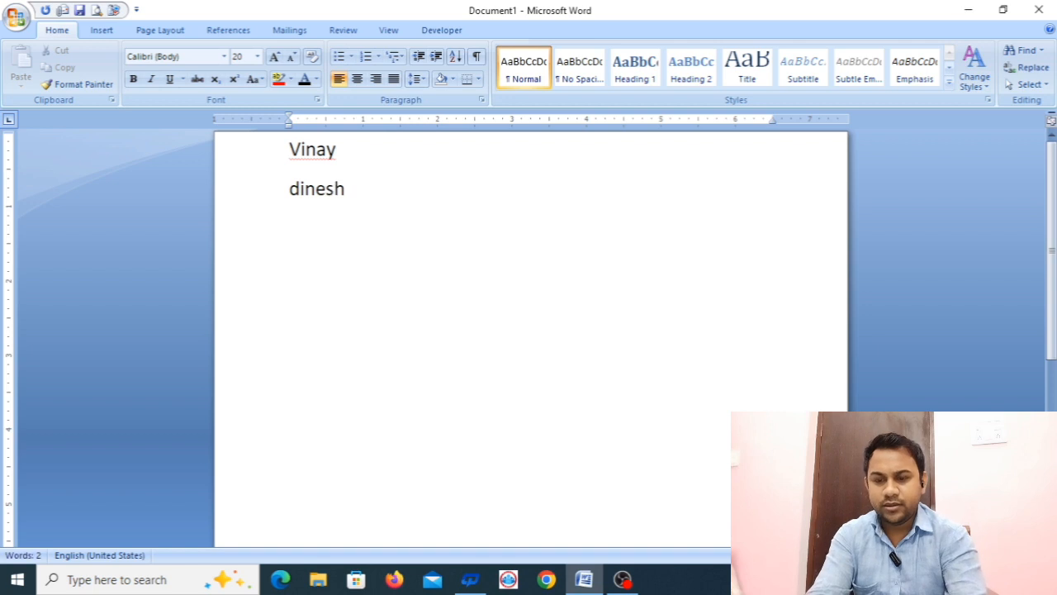
{"action": "key", "text": "Return"}
{"action": "type", "text": "ramesh"}
{"action": "key", "text": "Return"}
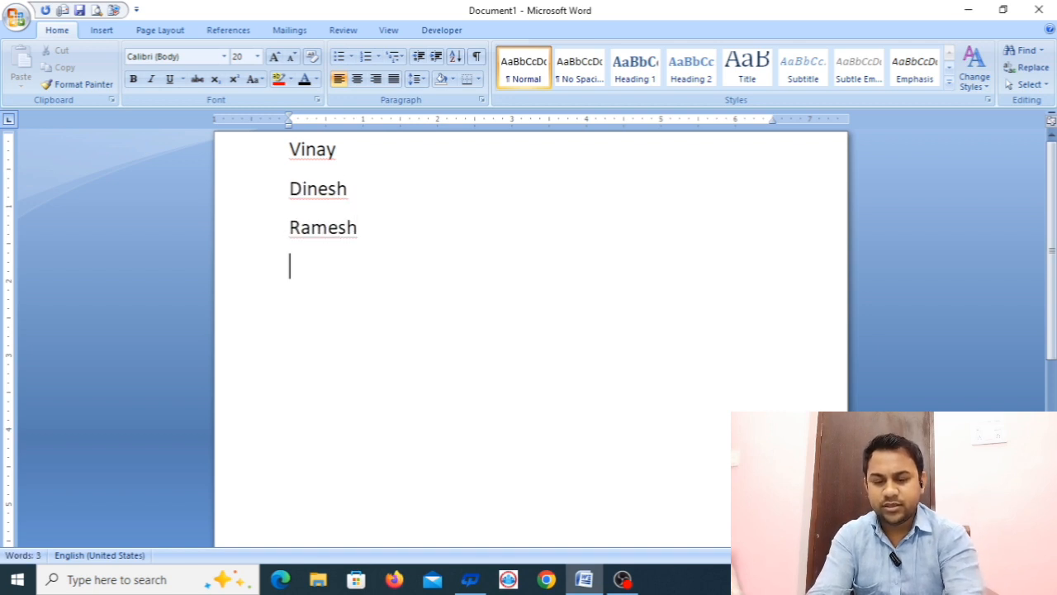
{"action": "type", "text": "ajay"}
{"action": "key", "text": "Return"}
{"action": "type", "text": "sire"}
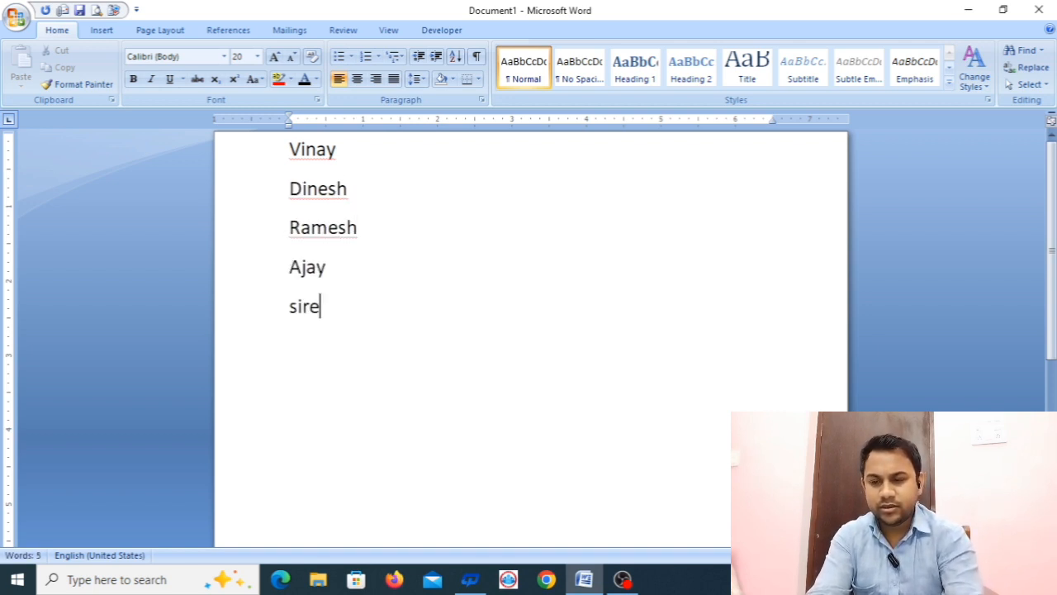
{"action": "key", "text": "BackSpace"}
{"action": "key", "text": "BackSpace"}
{"action": "key", "text": "BackSpace"}
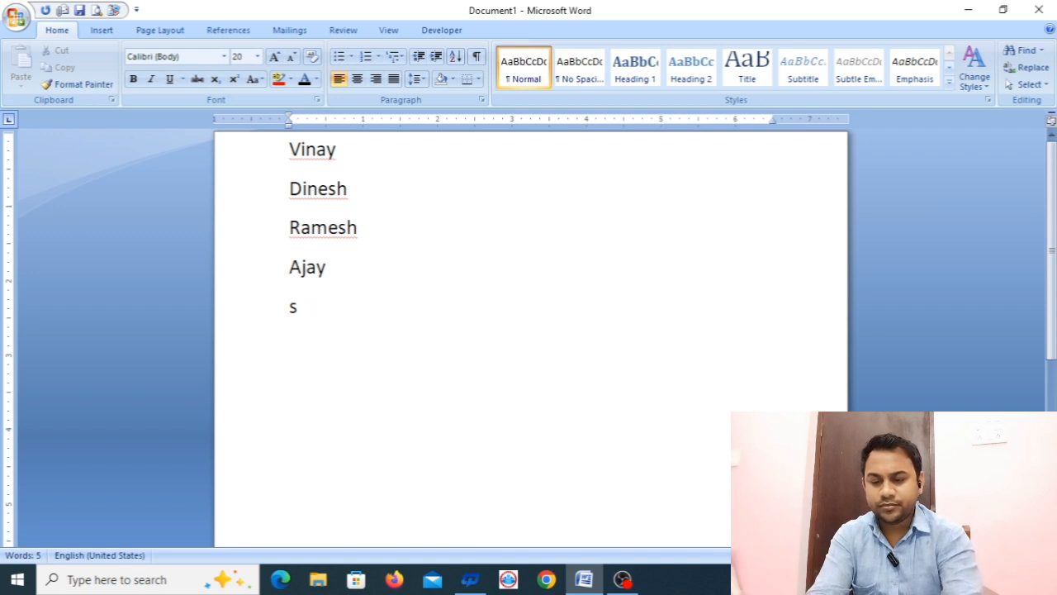
{"action": "type", "text": "uresh"}
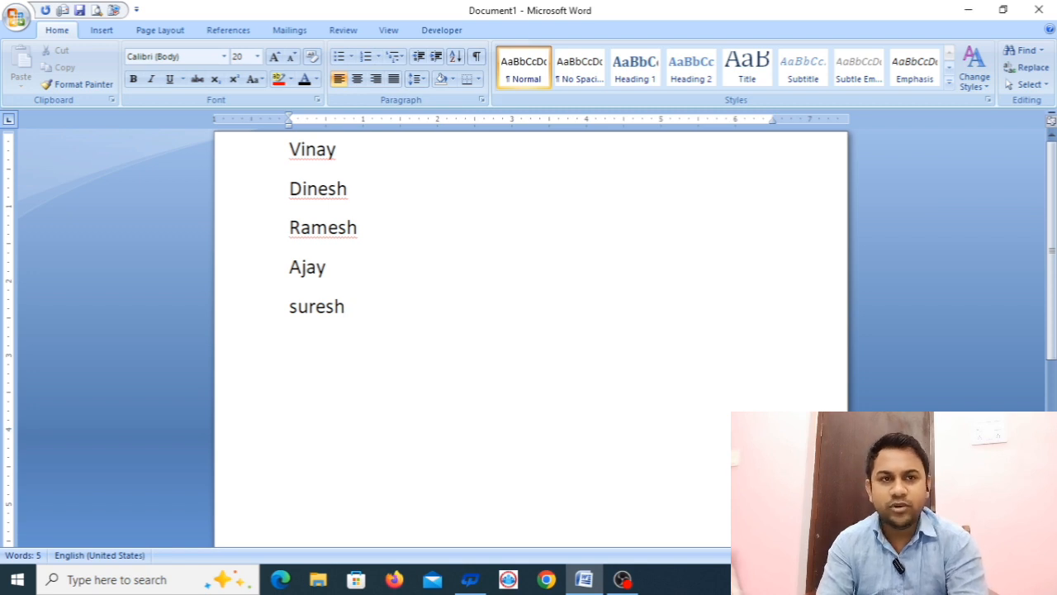
Format all five names as a bulleted list with round bullets and deselect the text.
{"action": "key", "text": "ctrl+a"}
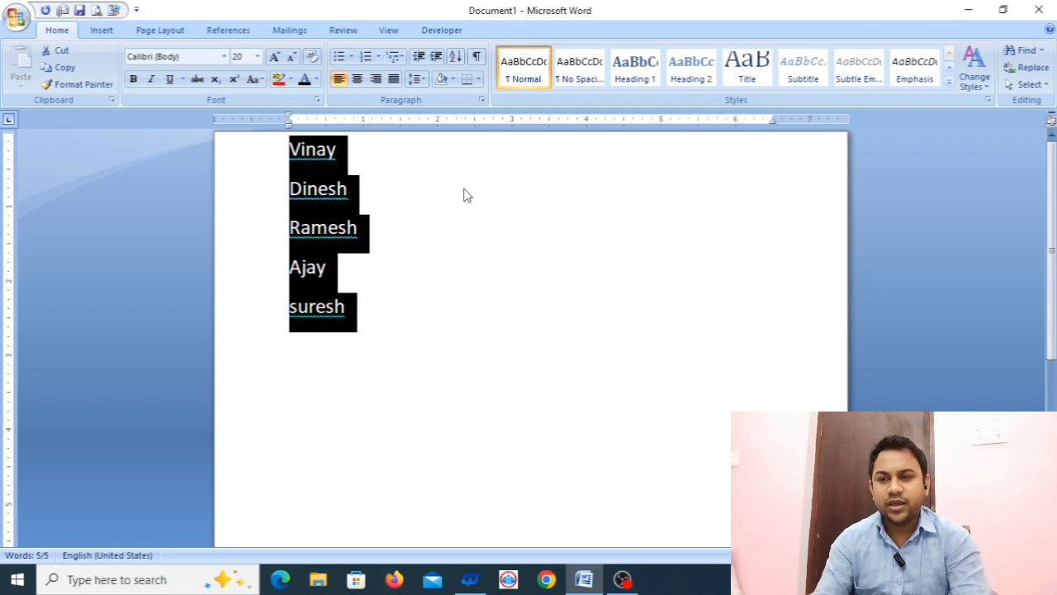
{"action": "left_click", "coordinate": [341, 57]}
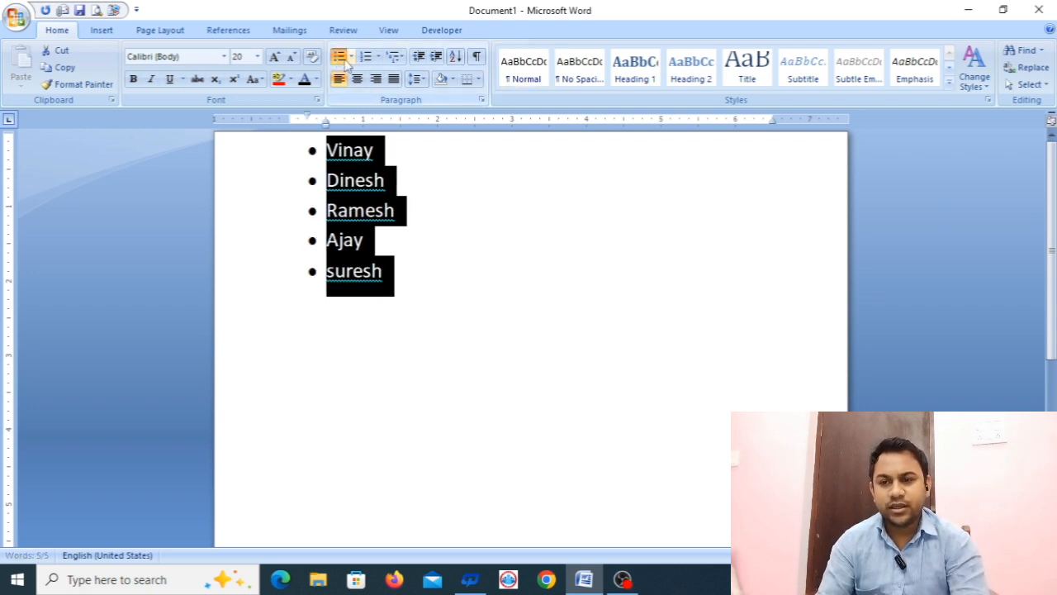
{"action": "left_click", "coordinate": [472, 229]}
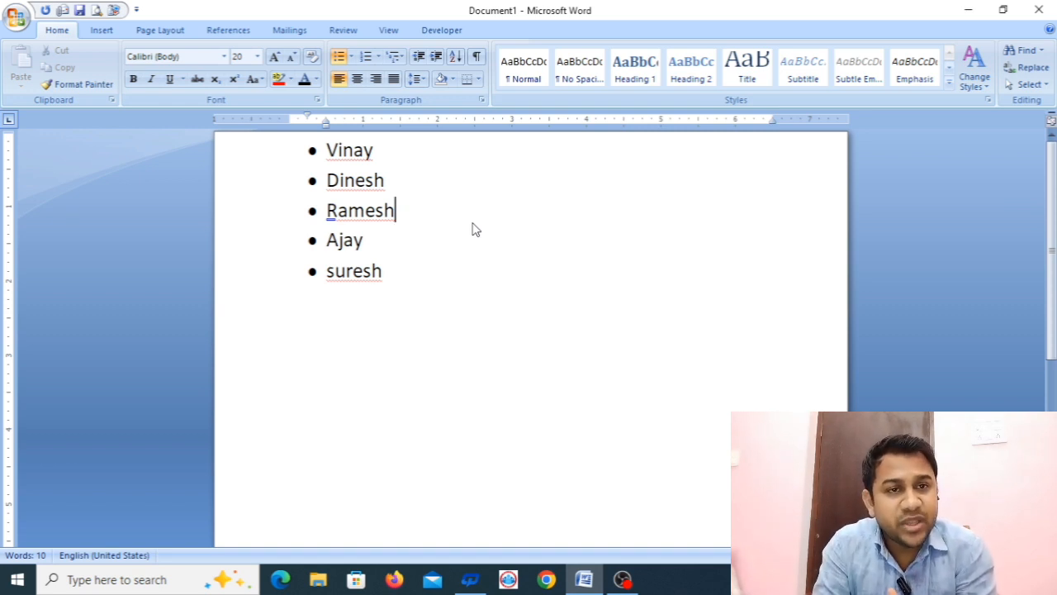
Delete the whole list of names and remove the leftover bullet.
{"action": "key", "text": "ctrl+a"}
{"action": "key", "text": "BackSpace"}
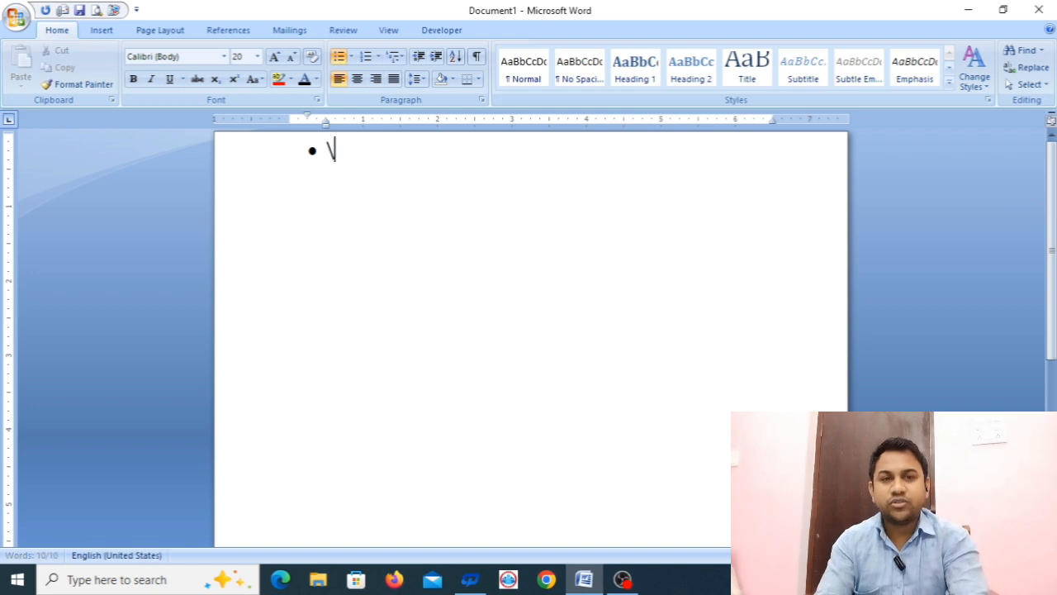
{"action": "key", "text": "BackSpace"}
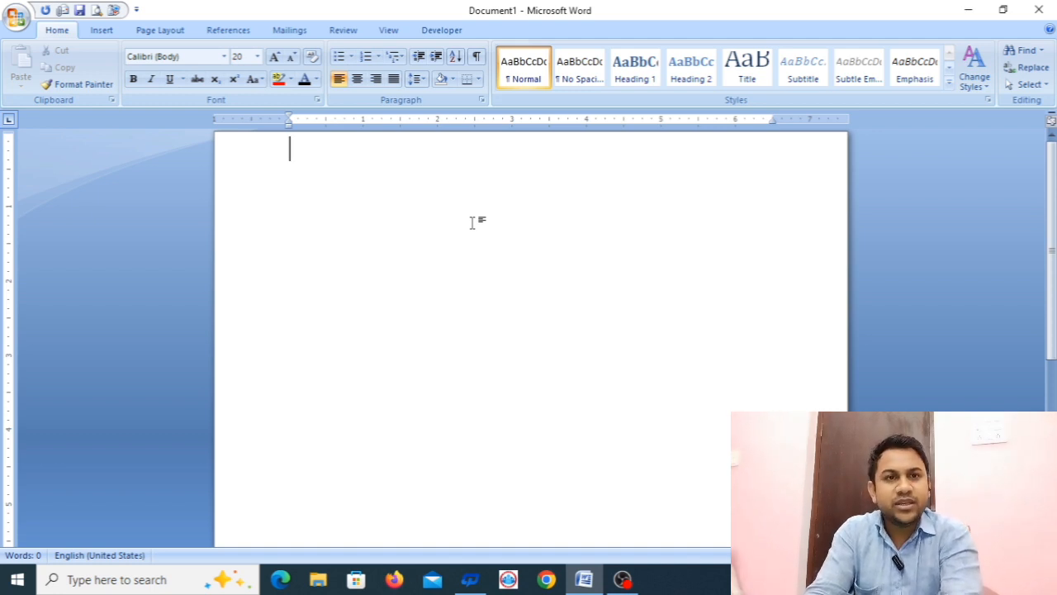
Start an automatic bulleted list with an asterisk and a space, and enter "sdjf" as the first item.
{"action": "type", "text": "*"}
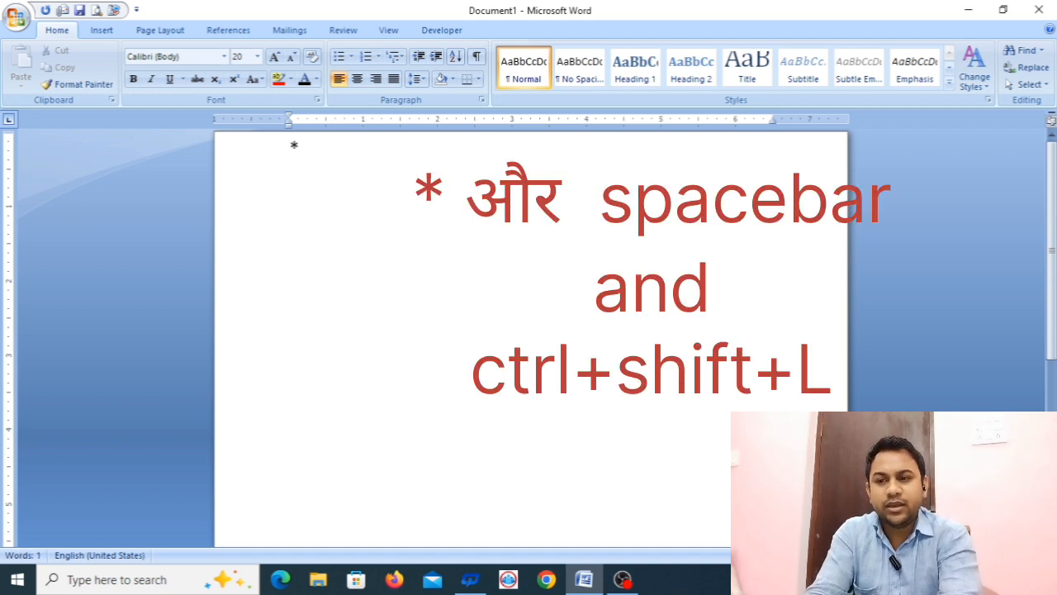
{"action": "key", "text": "space"}
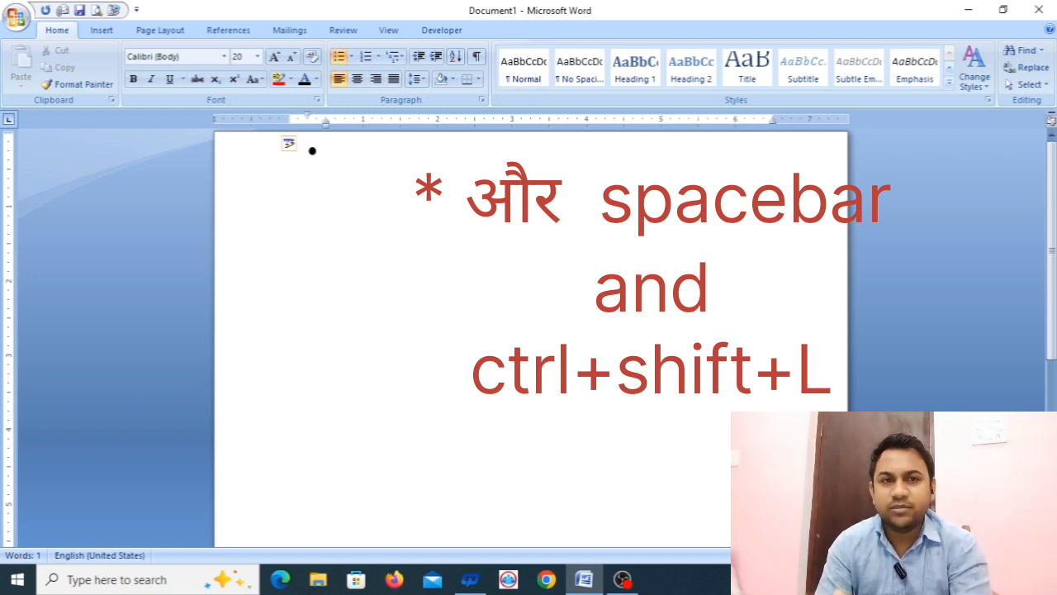
{"action": "type", "text": "sdjf"}
{"action": "key", "text": "Return"}
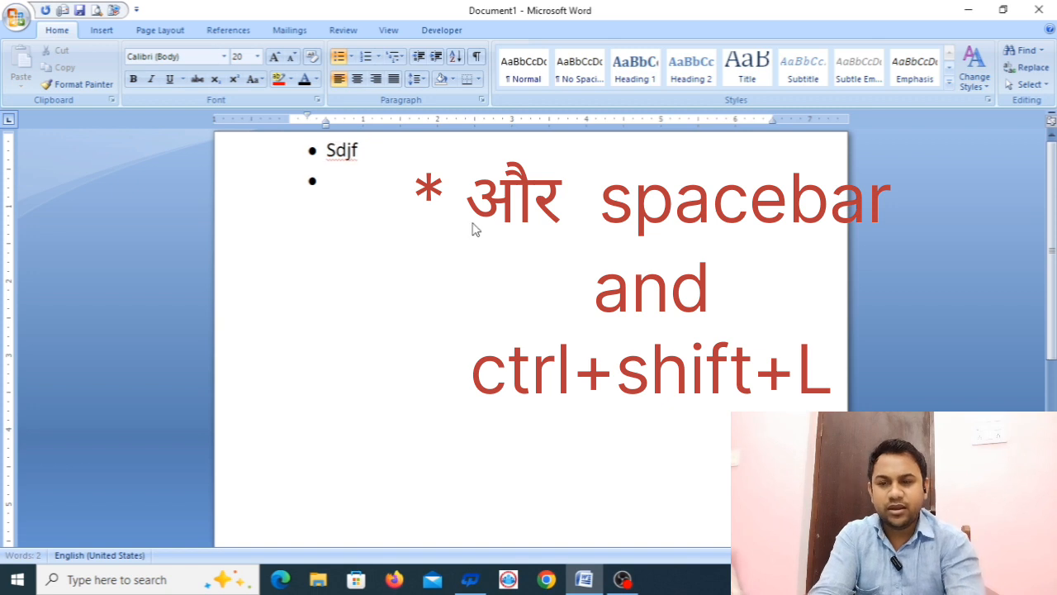
Add the bullet items "sdfsdf", "sdkjfhksjdf", "sdfkjhskdf" and "slkdfsf", and end the bulleted list.
{"action": "type", "text": "sdfsdf"}
{"action": "key", "text": "Return"}
{"action": "type", "text": "sdkjfhksjdf"}
{"action": "key", "text": "Return"}
{"action": "type", "text": "s"}
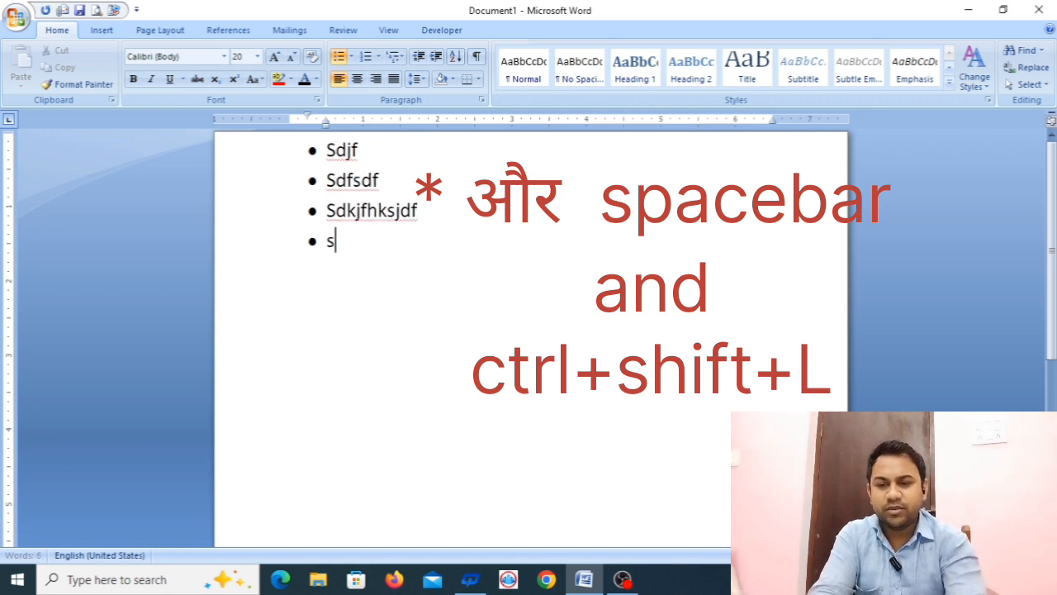
{"action": "type", "text": "dfkjhskdf"}
{"action": "key", "text": "Return"}
{"action": "type", "text": "slkdfsf"}
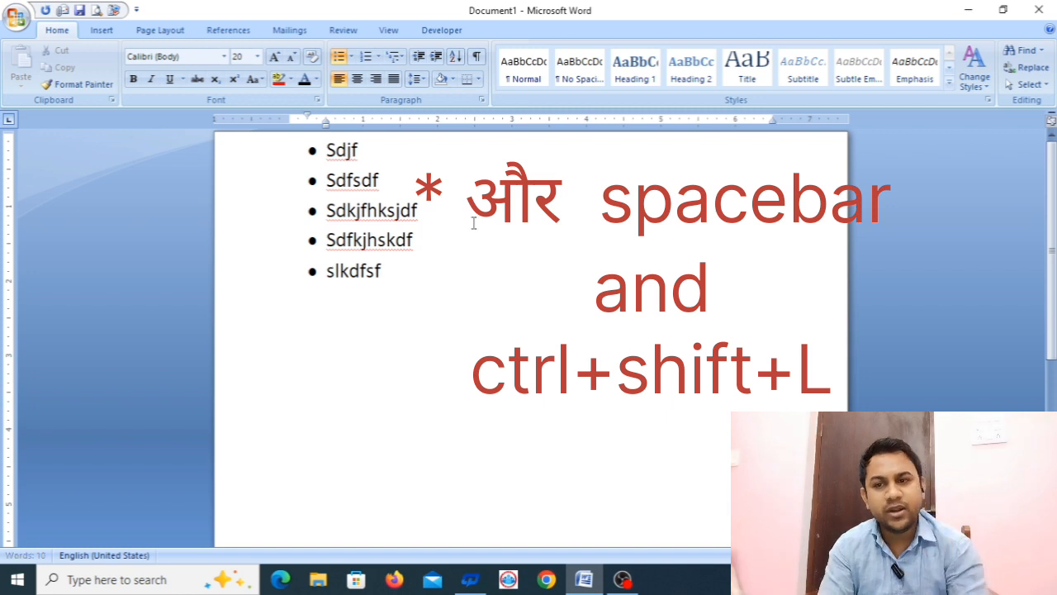
{"action": "key", "text": "Return"}
{"action": "key", "text": "Return"}
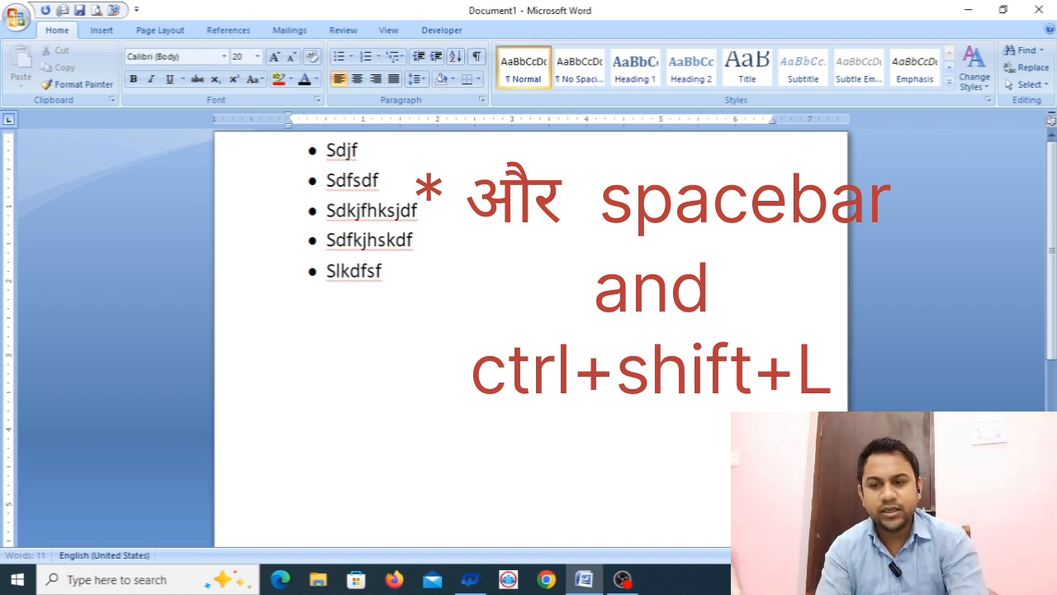
Replace the bulleted list with the plain lines "asdflsdkfsdfs", "sdlfkhskdjfsdf", "sdkjfhskldfsdf", "sdkjfhksdf" and "sdfkjhskdlfsd".
{"action": "key", "text": "ctrl+a"}
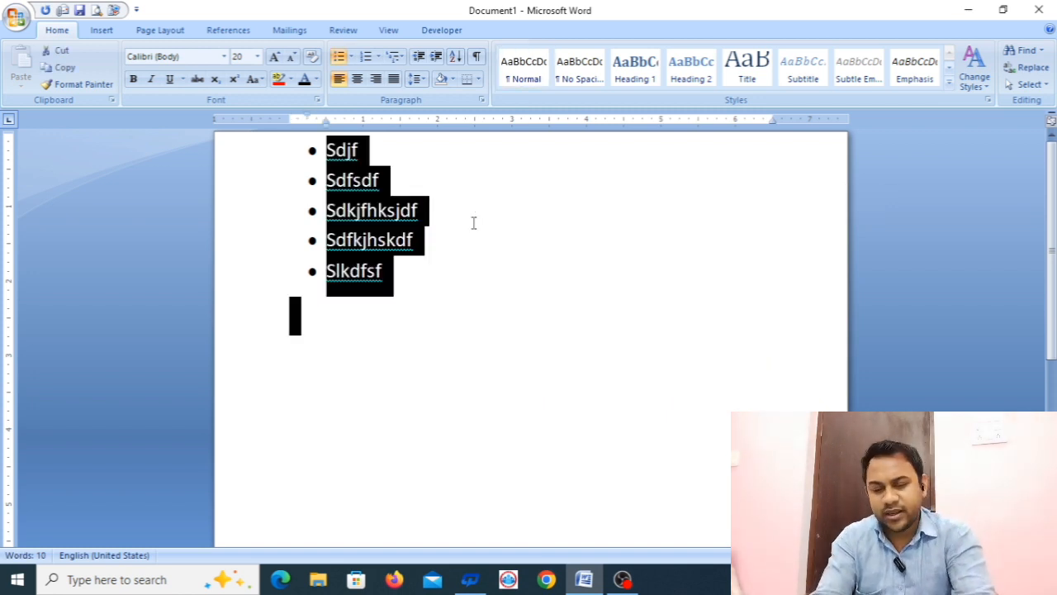
{"action": "key", "text": "Delete"}
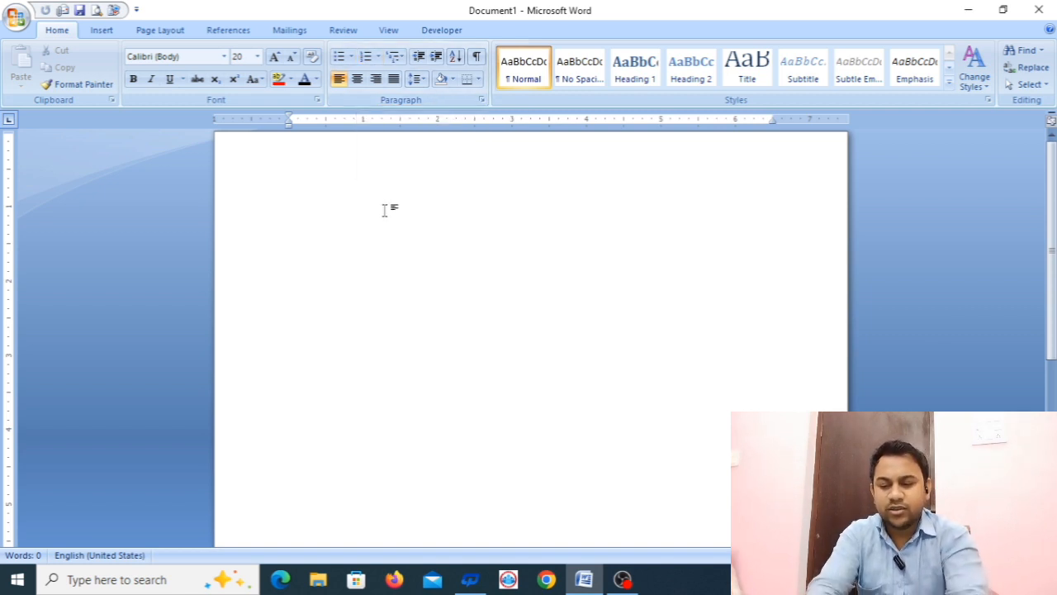
{"action": "type", "text": "asdflsdkfsdfs"}
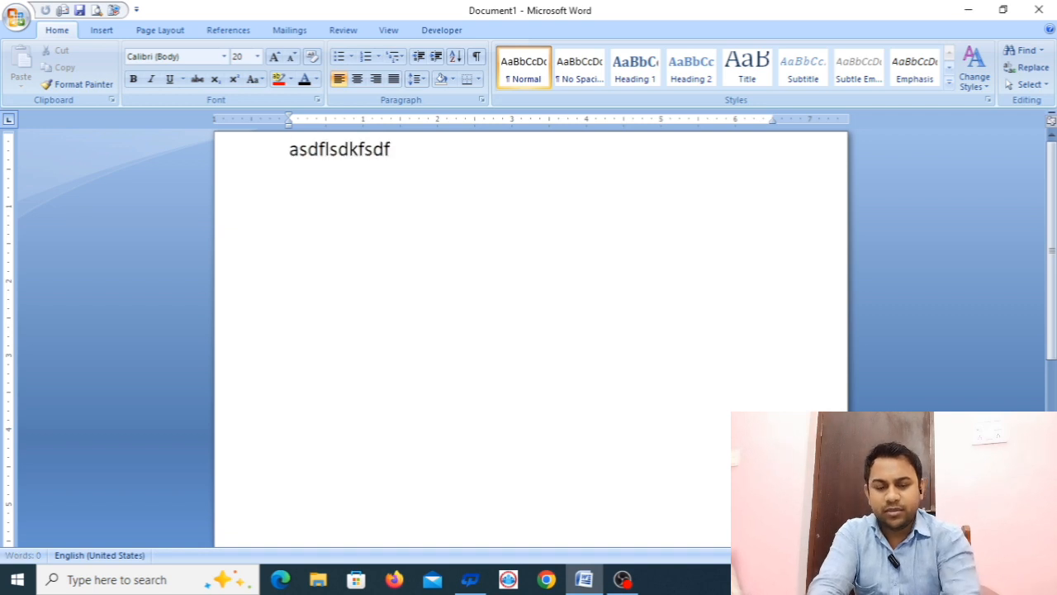
{"action": "key", "text": "Return"}
{"action": "type", "text": "sdlfkhskdjfsdf"}
{"action": "key", "text": "Return"}
{"action": "type", "text": "sdkjfhskldfsdf"}
{"action": "key", "text": "Return"}
{"action": "type", "text": "sdkjfhksdf"}
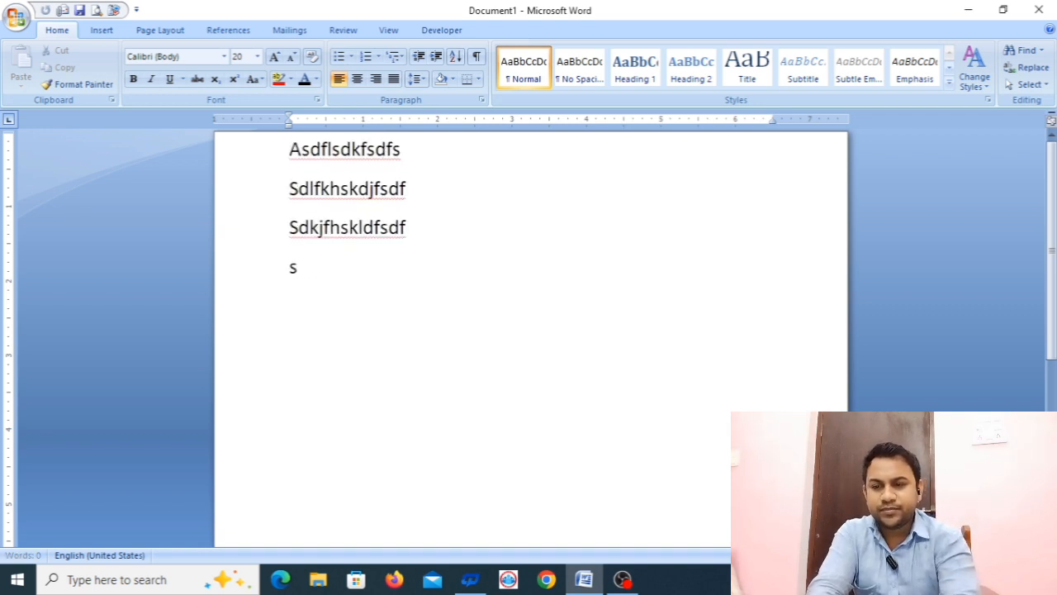
{"action": "key", "text": "Return"}
{"action": "type", "text": "sdfkjhskdlfsd"}
{"action": "key", "text": "Return"}
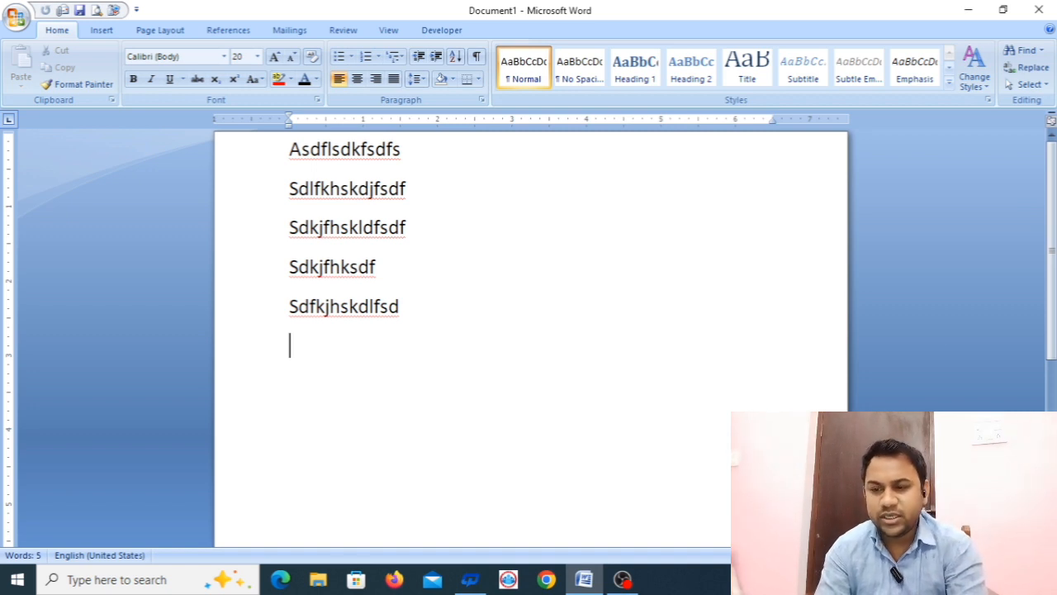
Apply 1. 2. 3. numbering to all lines and change it to the A. B. C. format.
{"action": "key", "text": "ctrl+a"}
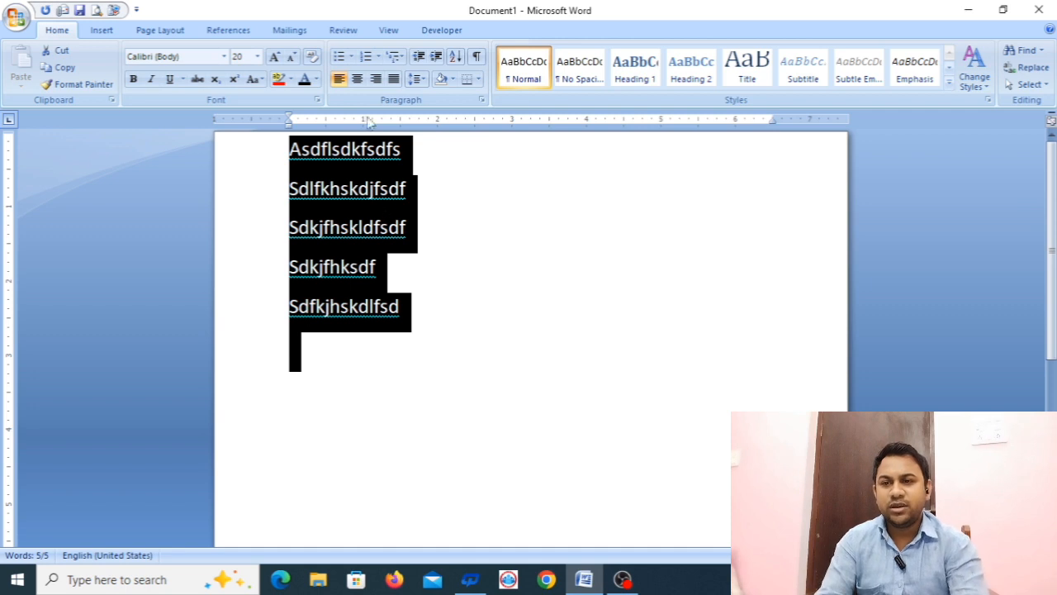
{"action": "left_click", "coordinate": [378, 57]}
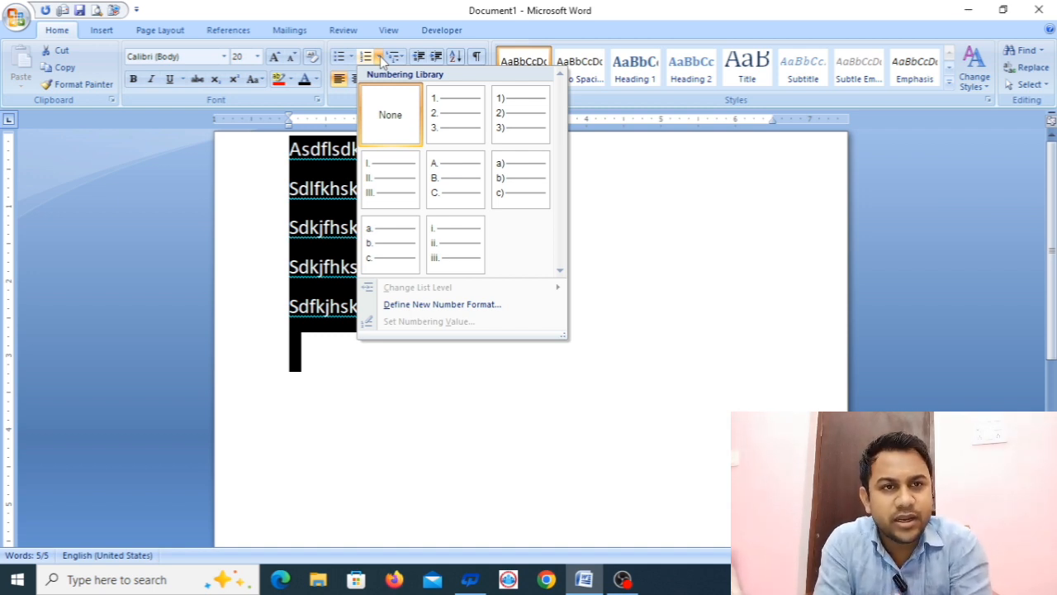
{"action": "left_click", "coordinate": [441, 113]}
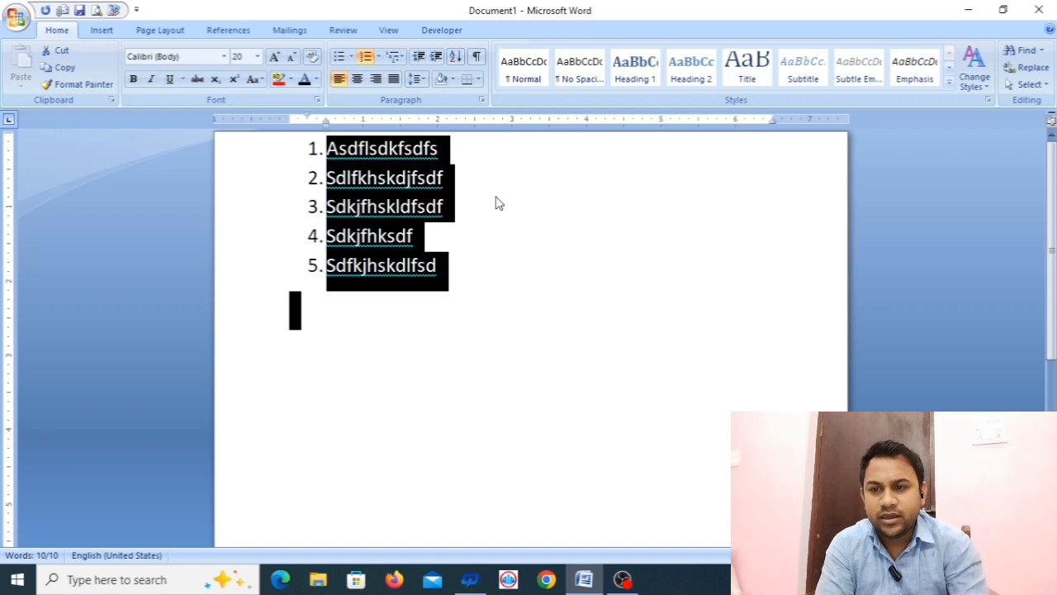
{"action": "left_click", "coordinate": [378, 57]}
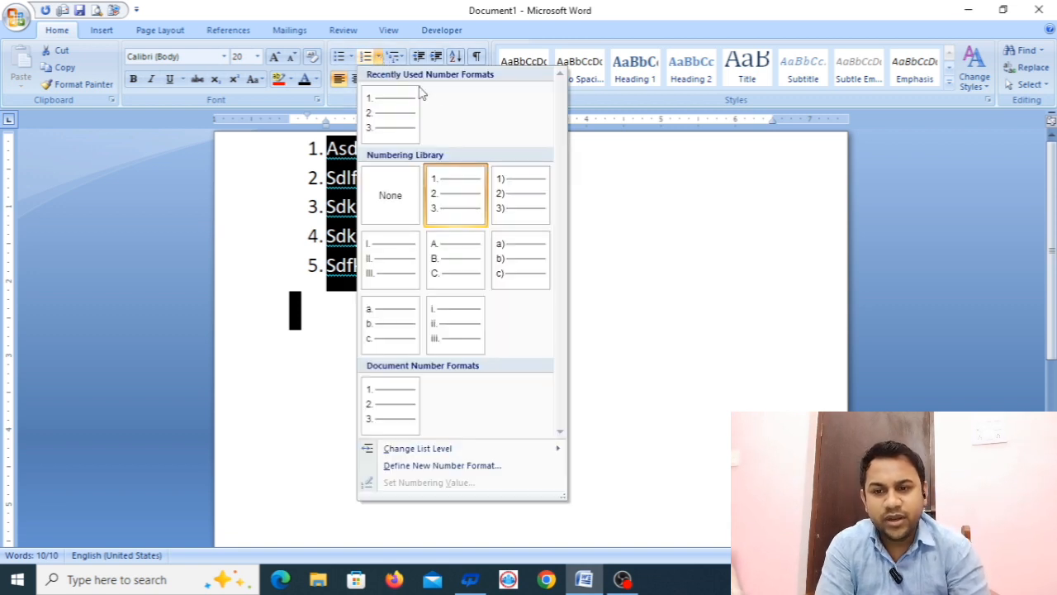
{"action": "left_click", "coordinate": [472, 248]}
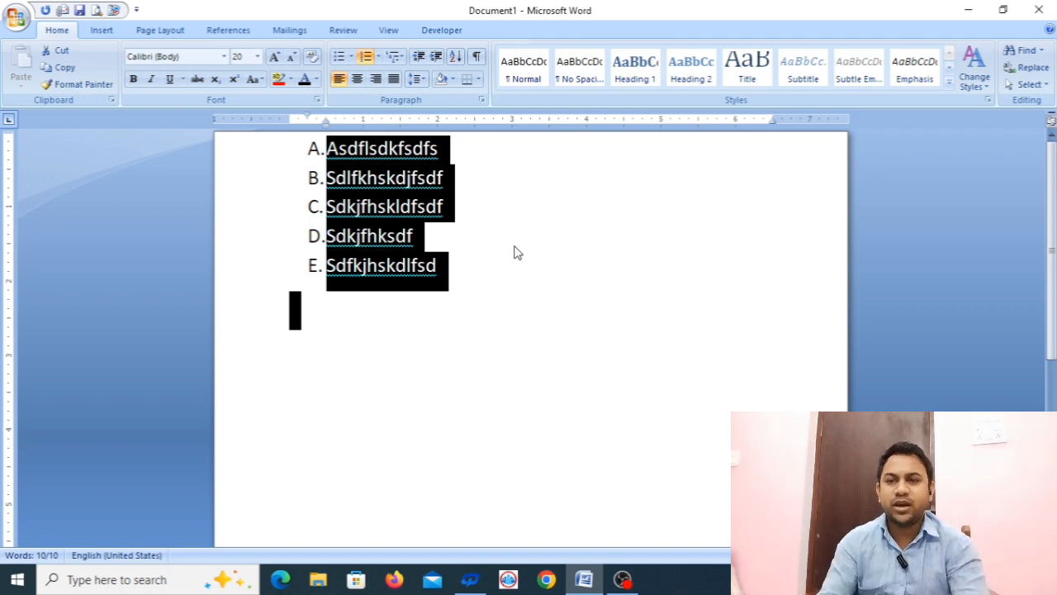
Close the numbering choices unchanged and delete the entire lettered list.
{"action": "left_click", "coordinate": [378, 57]}
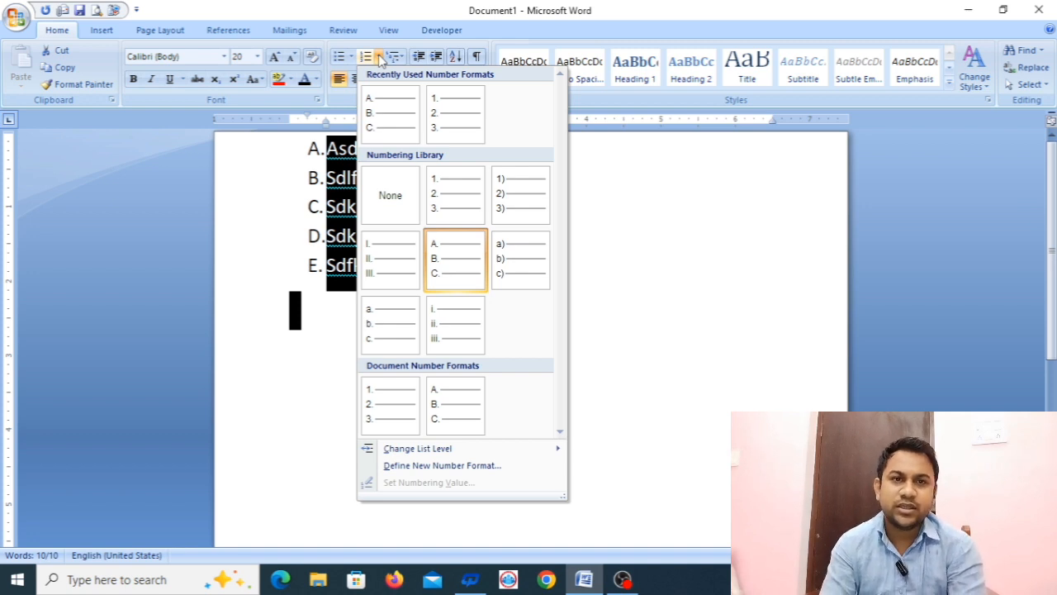
{"action": "left_click", "coordinate": [635, 219]}
{"action": "key", "text": "Delete"}
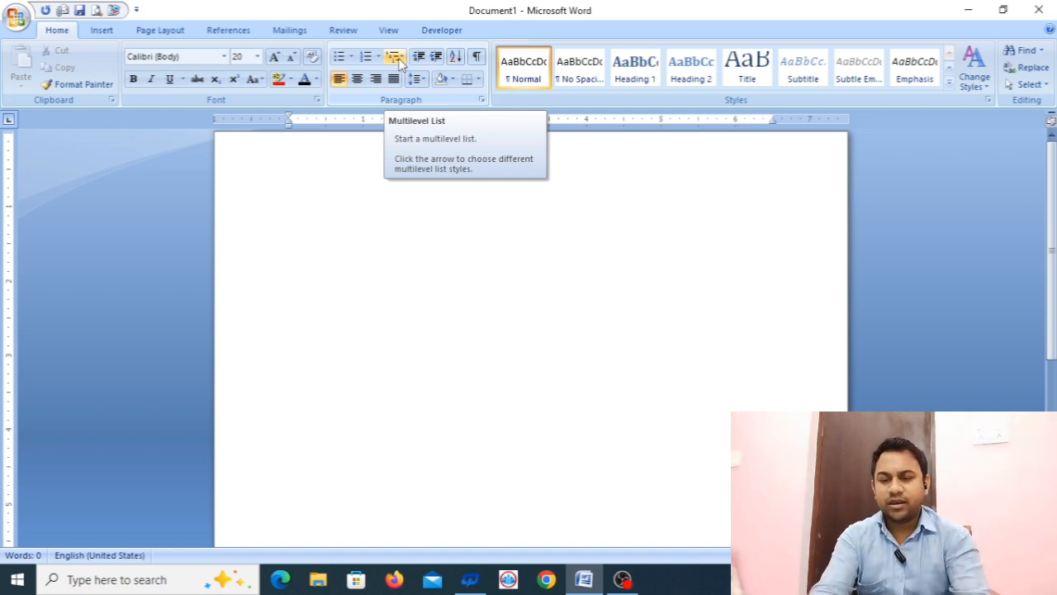
Enter the school subjects "Hindi", "English", "Maths" and "Science" on four separate lines.
{"action": "type", "text": "hindi"}
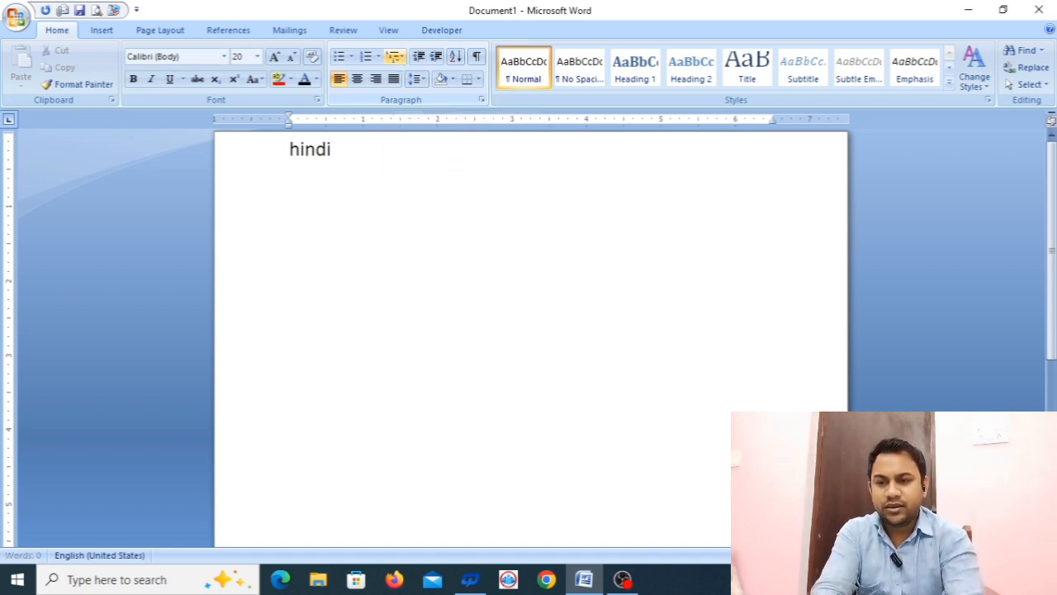
{"action": "key", "text": "Return"}
{"action": "type", "text": "english"}
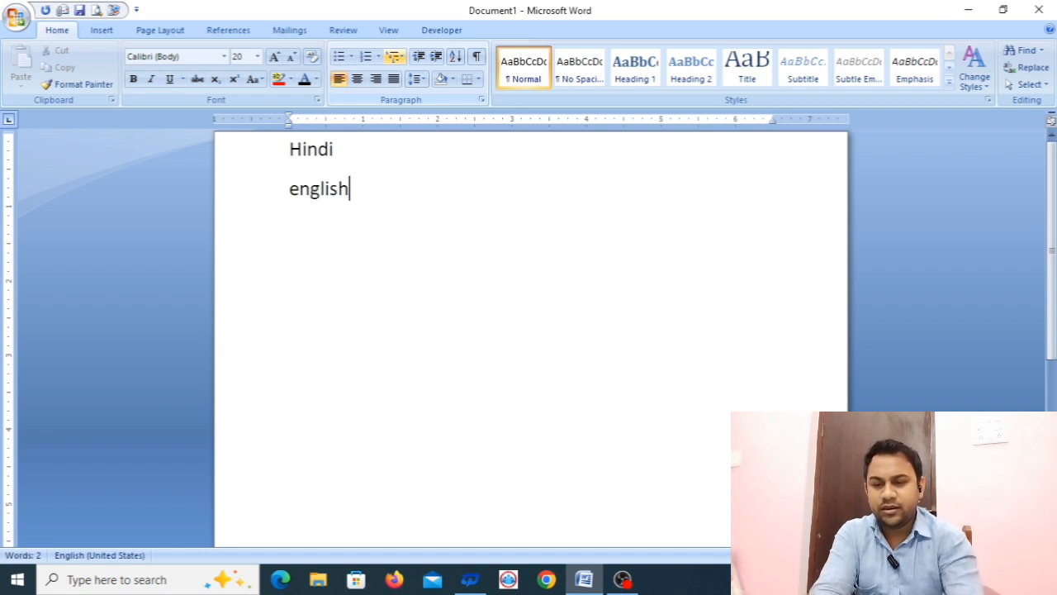
{"action": "key", "text": "Return"}
{"action": "type", "text": "maths"}
{"action": "key", "text": "Return"}
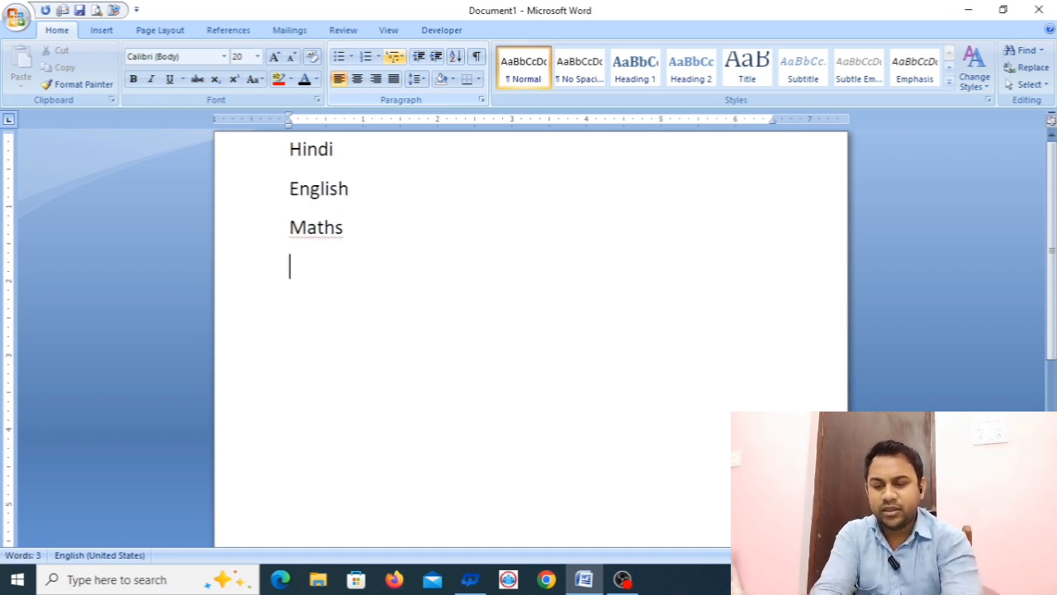
{"action": "type", "text": "sciecne"}
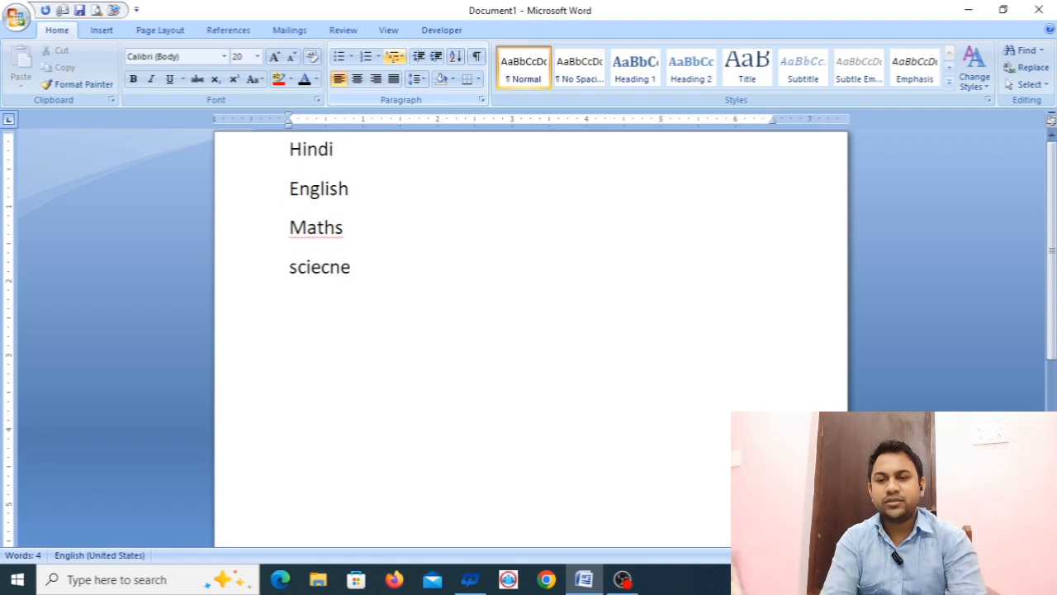
{"action": "key", "text": "BackSpace"}
{"action": "key", "text": "BackSpace"}
{"action": "key", "text": "BackSpace"}
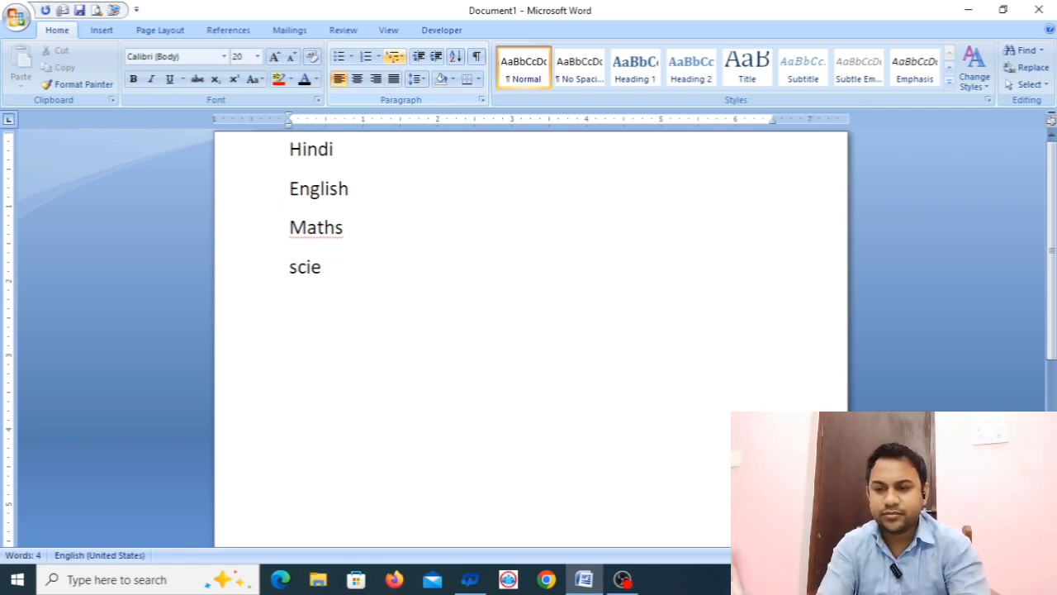
{"action": "type", "text": "nce"}
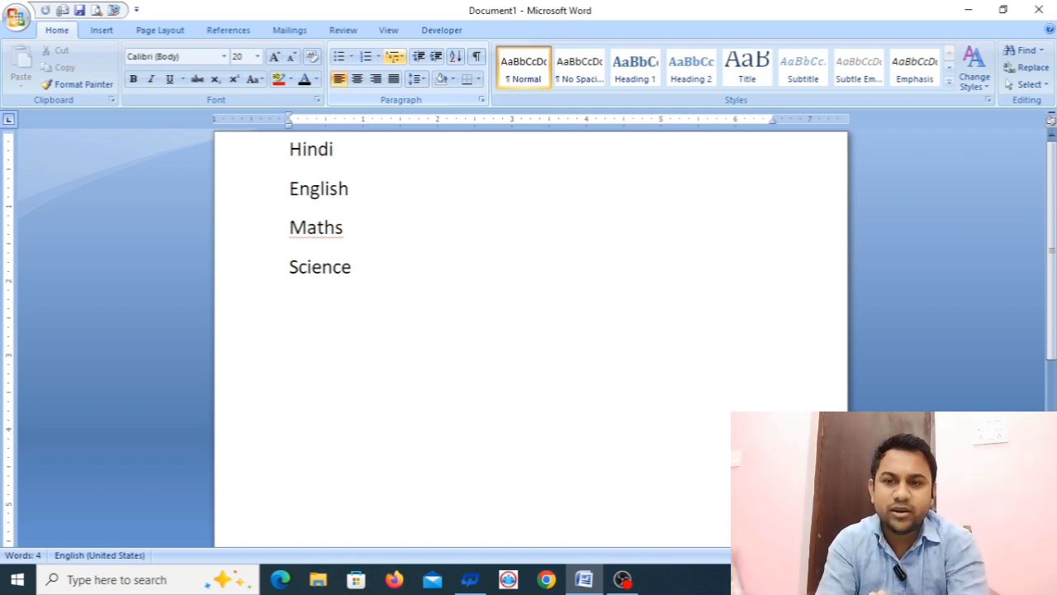
Apply the multilevel list format with Article I., Section 1.01 and (a) headings to all four subjects.
{"action": "key", "text": "ctrl+a"}
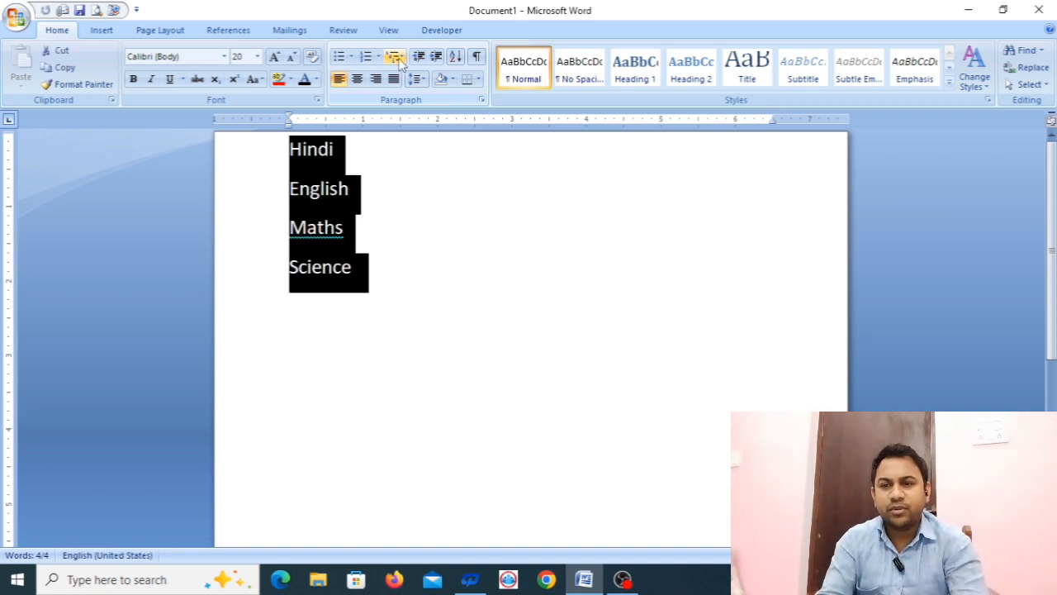
{"action": "left_click", "coordinate": [400, 64]}
{"action": "left_click", "coordinate": [479, 279]}
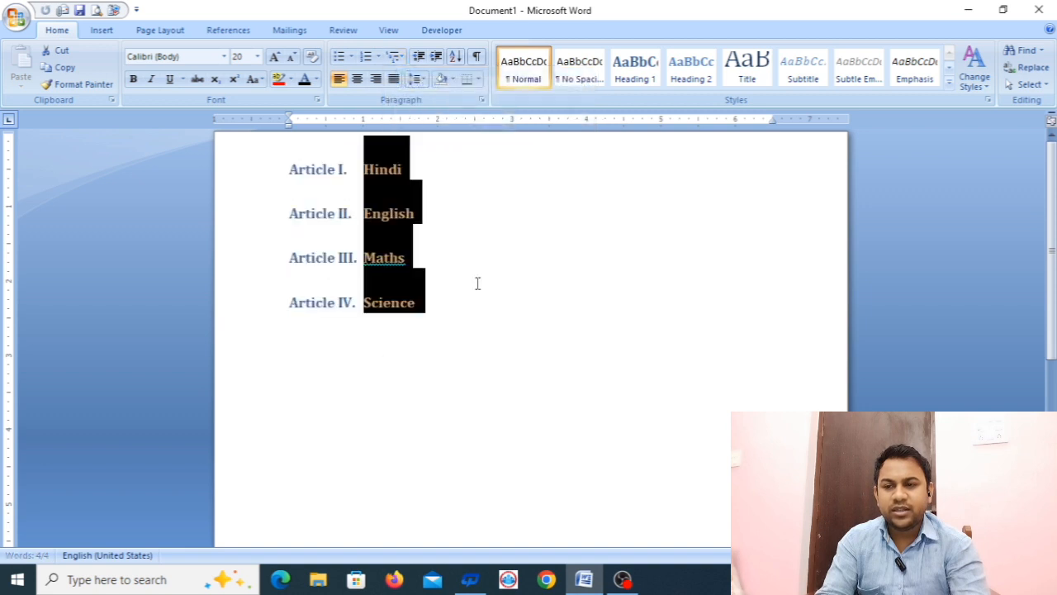
{"action": "left_click", "coordinate": [586, 327]}
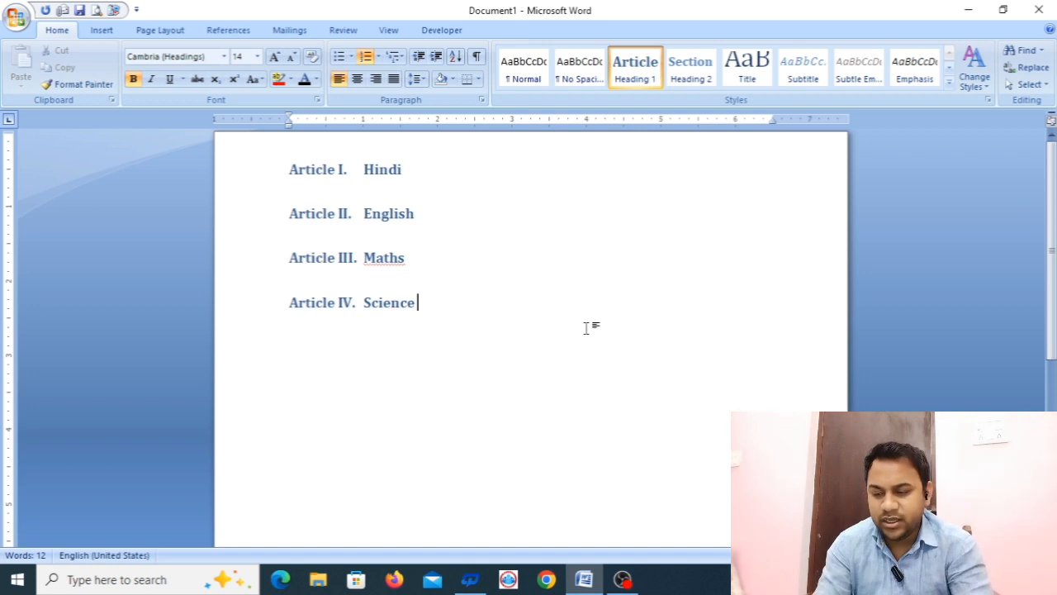
Change the whole subject list to the 1, 1.1, 1.1.1 heading format and then to the Chapter 1 heading format.
{"action": "key", "text": "ctrl+a"}
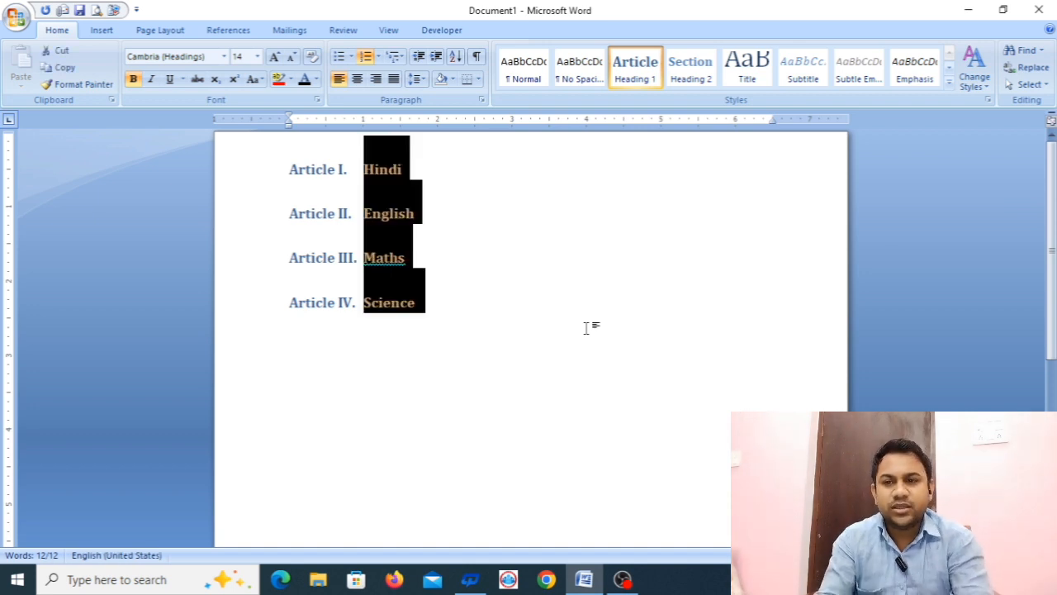
{"action": "left_click", "coordinate": [397, 56]}
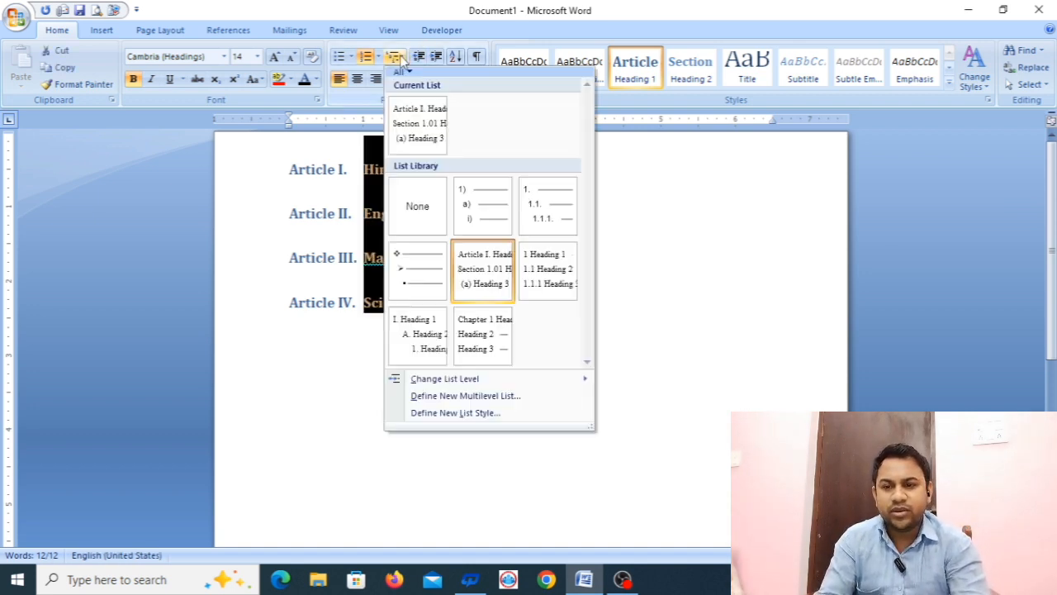
{"action": "left_click", "coordinate": [549, 290]}
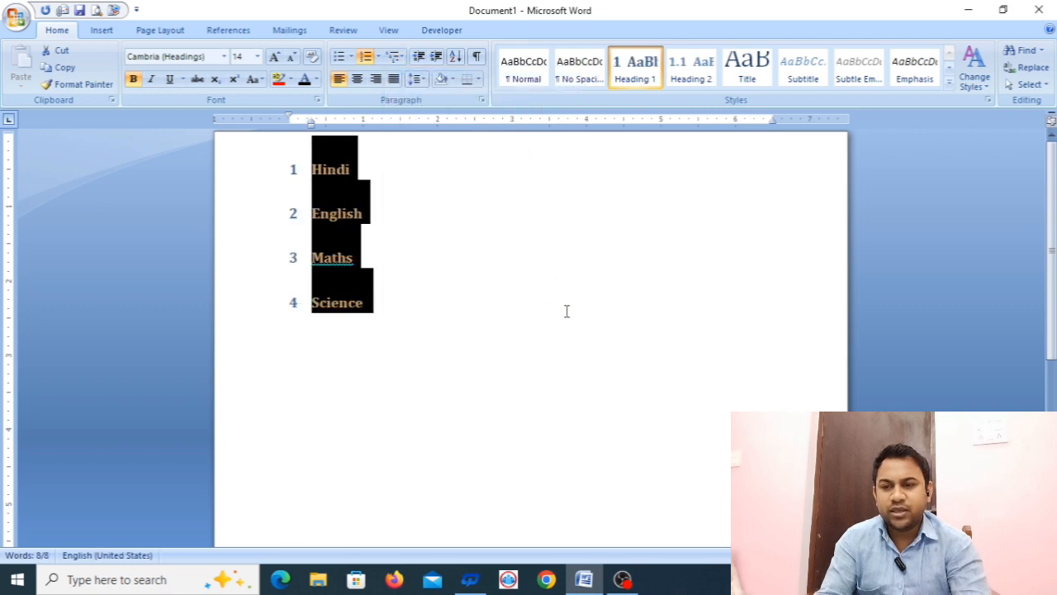
{"action": "left_click", "coordinate": [396, 56]}
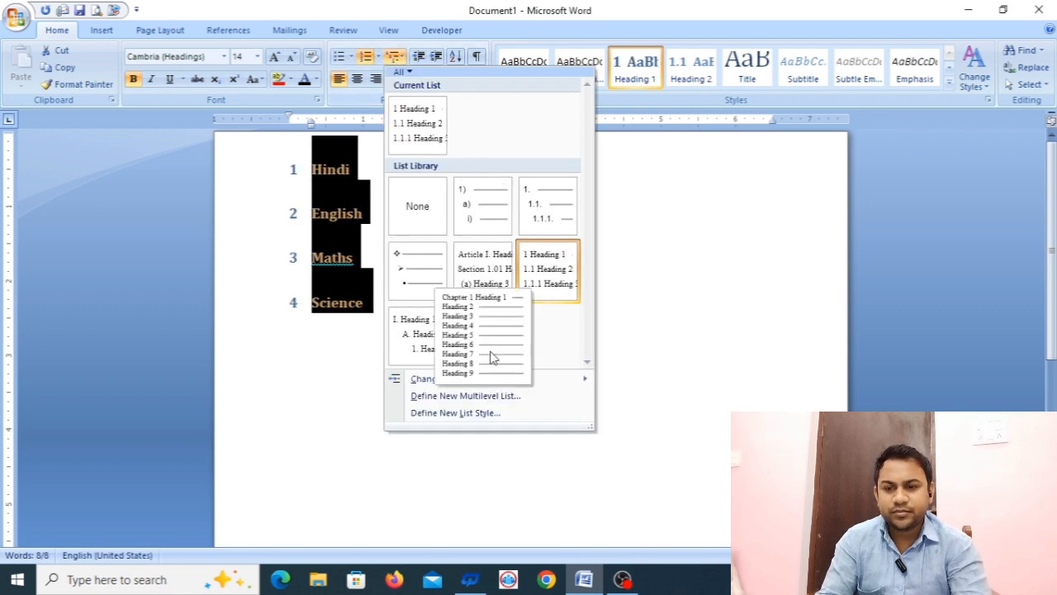
{"action": "left_click", "coordinate": [491, 357]}
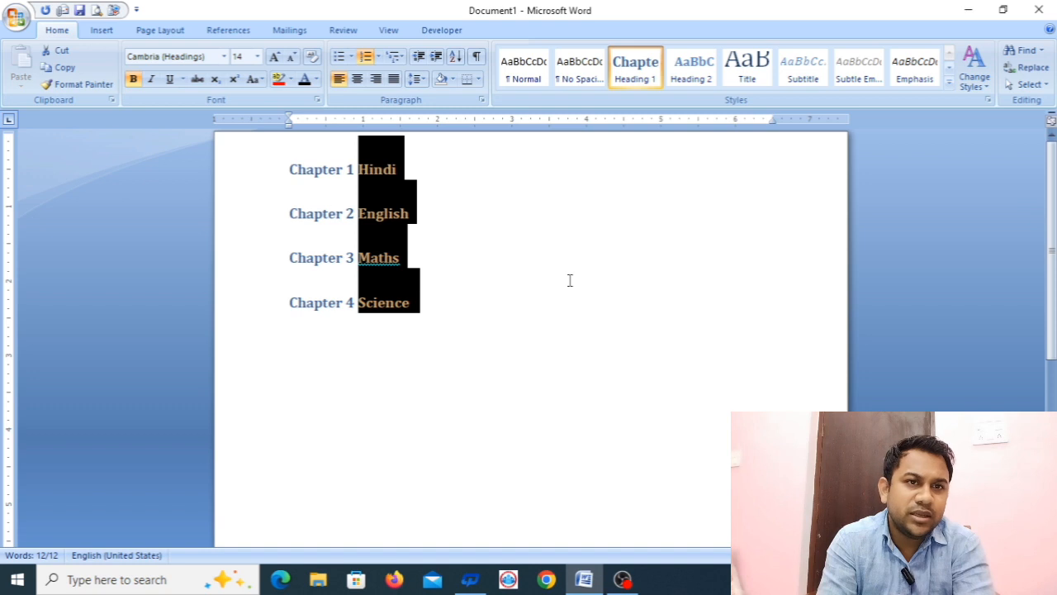
Delete the entire chapter list and set the empty paragraph back to the Normal style.
{"action": "key", "text": "BackSpace"}
{"action": "key", "text": "BackSpace"}
{"action": "key", "text": "BackSpace"}
{"action": "key", "text": "BackSpace"}
{"action": "key", "text": "BackSpace"}
{"action": "key", "text": "BackSpace"}
{"action": "key", "text": "BackSpace"}
{"action": "key", "text": "BackSpace"}
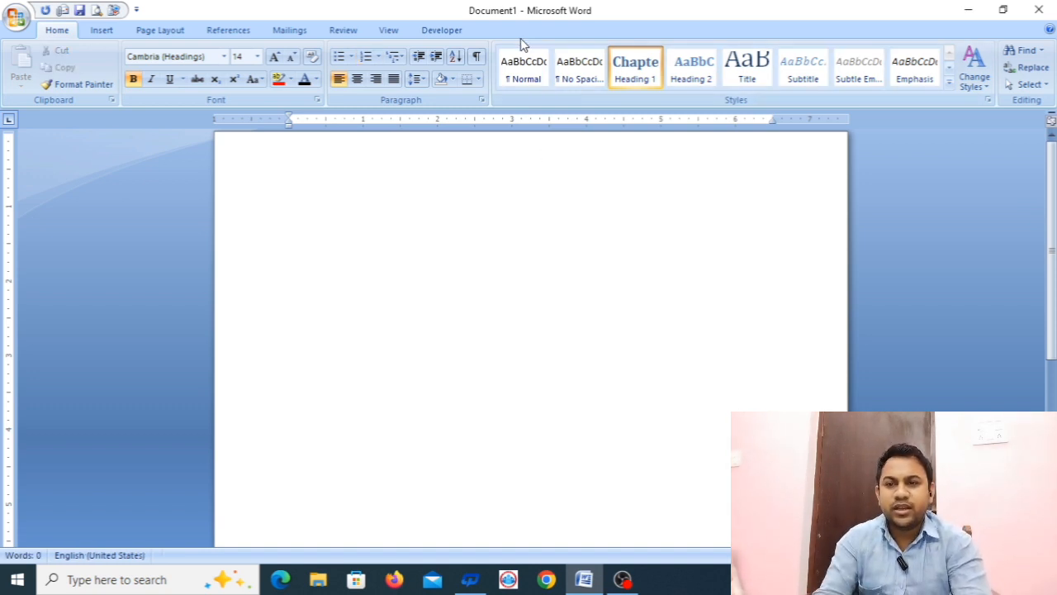
{"action": "left_click", "coordinate": [524, 66]}
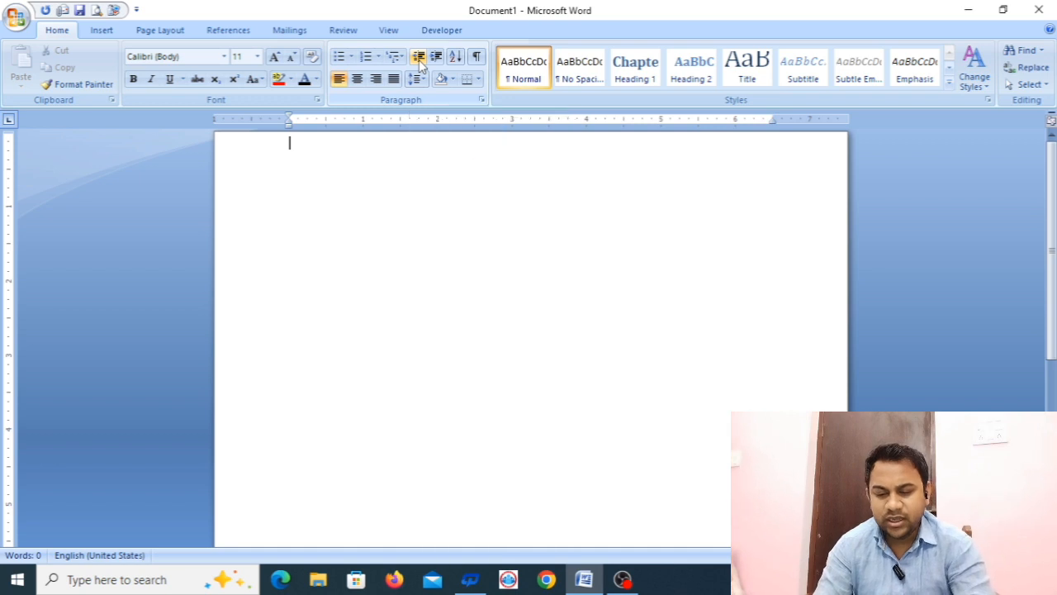
Set the font size to 36 and enter the word "Computer" on the first line.
{"action": "key", "text": "ctrl+shift+period"}
{"action": "key", "text": "ctrl+shift+period"}
{"action": "key", "text": "ctrl+shift+period"}
{"action": "type", "text": ".co"}
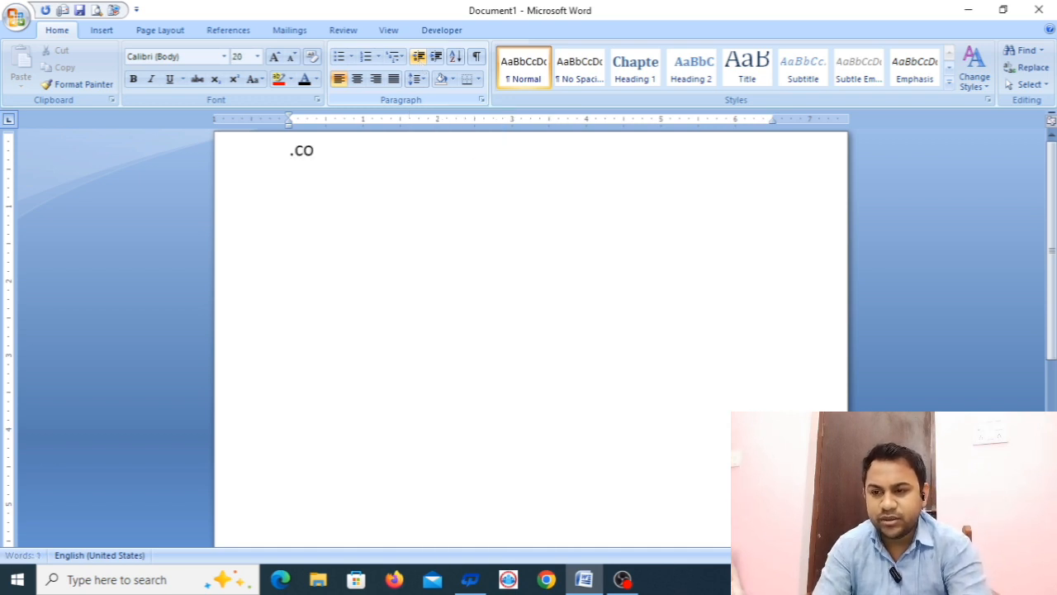
{"action": "key", "text": "BackSpace"}
{"action": "key", "text": "BackSpace"}
{"action": "key", "text": "BackSpace"}
{"action": "key", "text": "ctrl+shift+period"}
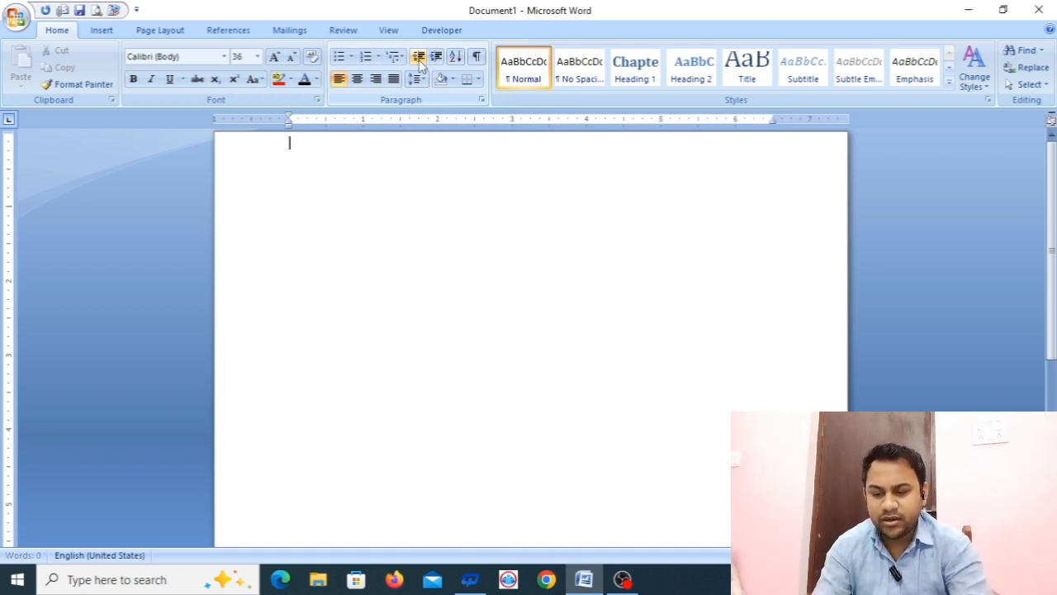
{"action": "type", "text": "computer"}
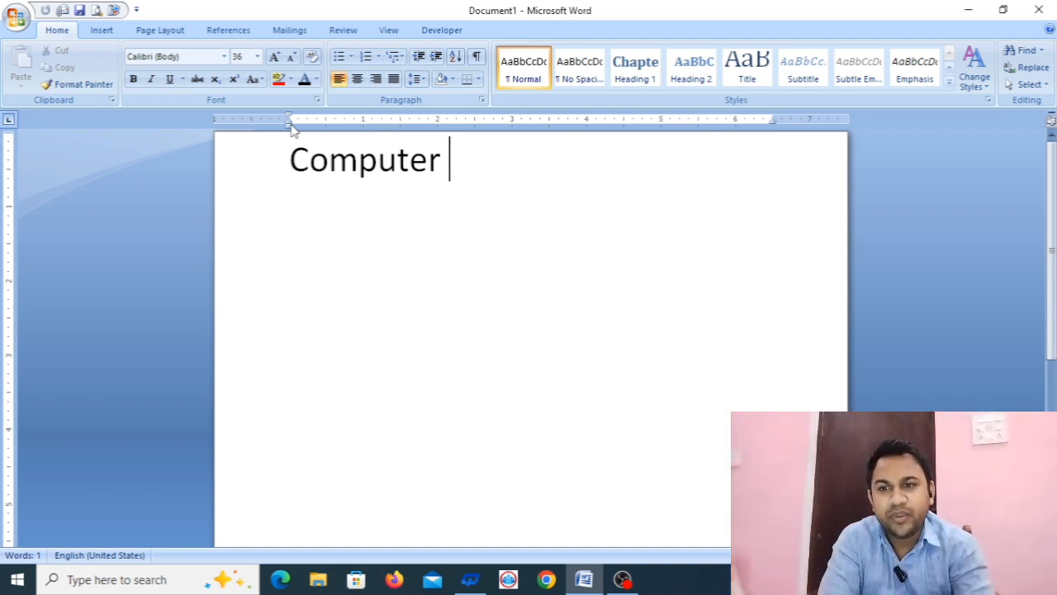
Increase the indent of the "Computer" paragraph by ten levels, to the 5-inch mark on the ruler.
{"action": "left_click", "coordinate": [437, 58]}
{"action": "left_click", "coordinate": [438, 58]}
{"action": "left_click", "coordinate": [437, 58]}
{"action": "left_click", "coordinate": [438, 57]}
{"action": "left_click", "coordinate": [437, 57]}
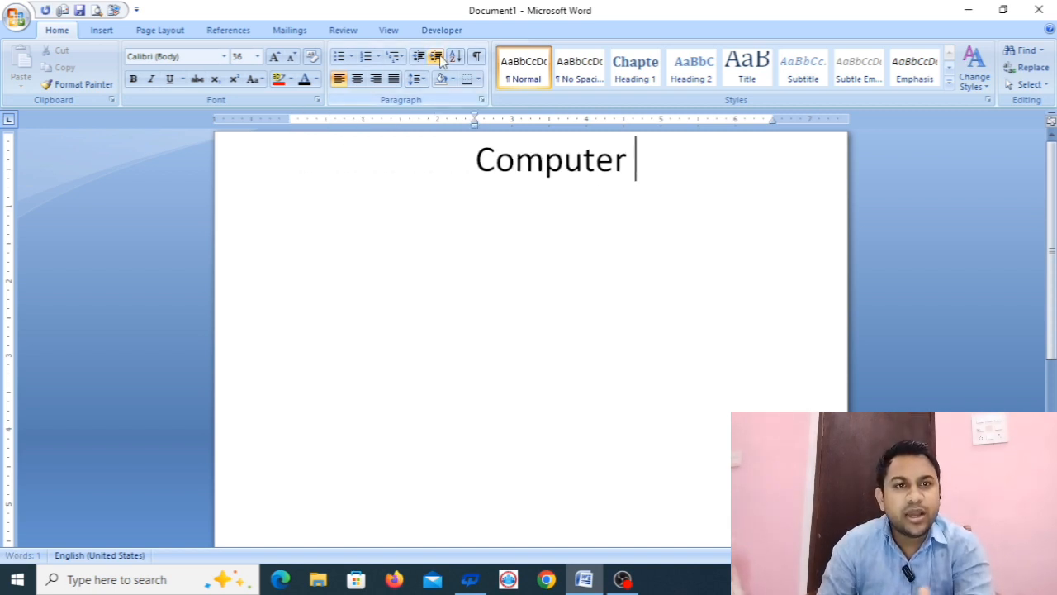
{"action": "left_click", "coordinate": [438, 58]}
{"action": "left_click", "coordinate": [438, 58]}
{"action": "left_click", "coordinate": [438, 58]}
{"action": "left_click", "coordinate": [438, 57]}
{"action": "left_click", "coordinate": [438, 57]}
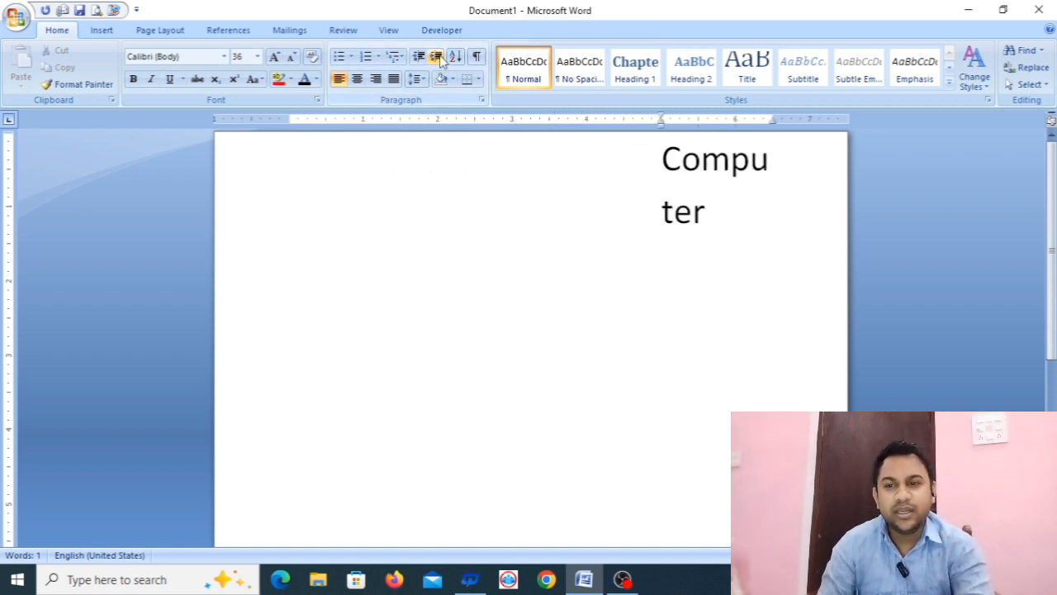
Decrease the indent of the "Computer" paragraph by eight levels, to the 1-inch mark.
{"action": "left_click", "coordinate": [418, 57]}
{"action": "left_click", "coordinate": [418, 56]}
{"action": "left_click", "coordinate": [418, 57]}
{"action": "left_click", "coordinate": [418, 57]}
{"action": "left_click", "coordinate": [418, 57]}
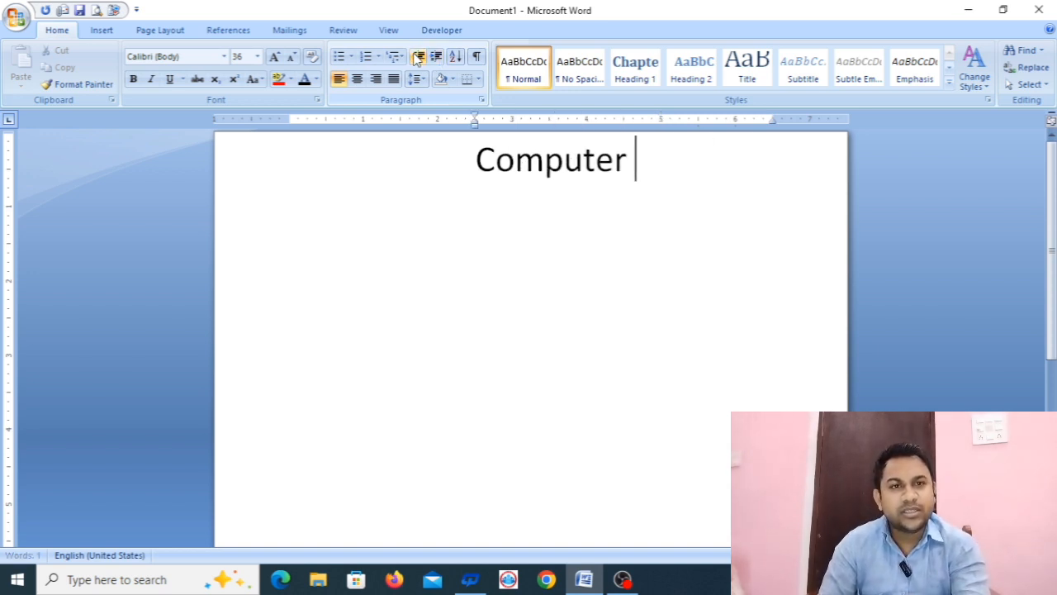
{"action": "left_click", "coordinate": [418, 57]}
{"action": "left_click", "coordinate": [418, 57]}
{"action": "left_click", "coordinate": [418, 57]}
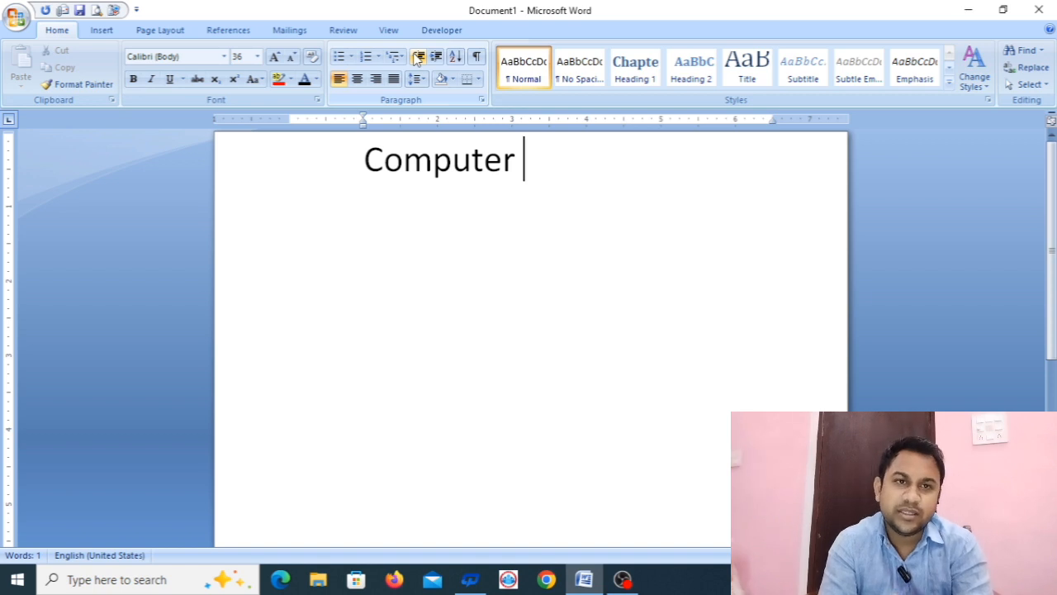
Increase the "Computer" paragraph's indent again by ten levels, to the 6-inch mark.
{"action": "left_click", "coordinate": [435, 58]}
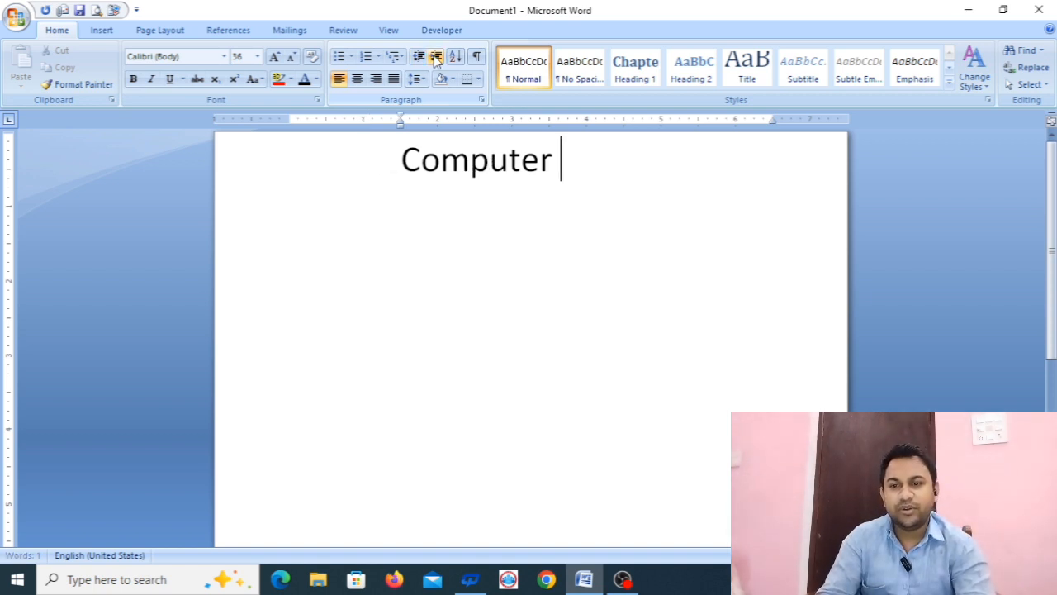
{"action": "left_click", "coordinate": [435, 58]}
{"action": "left_click", "coordinate": [435, 58]}
{"action": "left_click", "coordinate": [435, 57]}
{"action": "left_click", "coordinate": [435, 58]}
{"action": "left_click", "coordinate": [435, 58]}
{"action": "left_click", "coordinate": [435, 58]}
{"action": "left_click", "coordinate": [436, 58]}
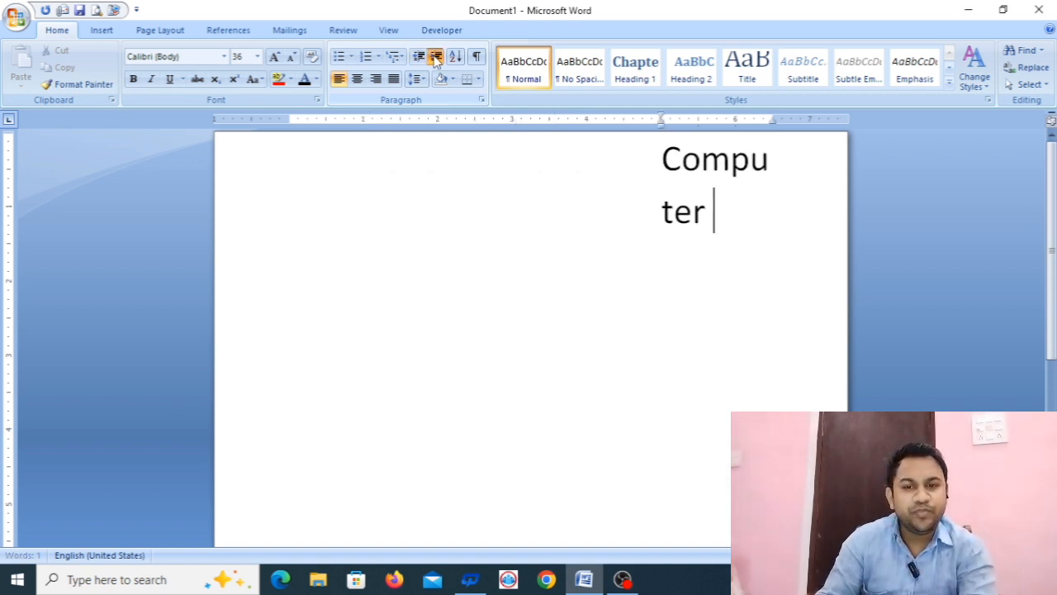
{"action": "left_click", "coordinate": [436, 58]}
{"action": "left_click", "coordinate": [435, 58]}
Decrease the "Computer" paragraph's indent all the way back to the page's left margin.
{"action": "left_click", "coordinate": [419, 57]}
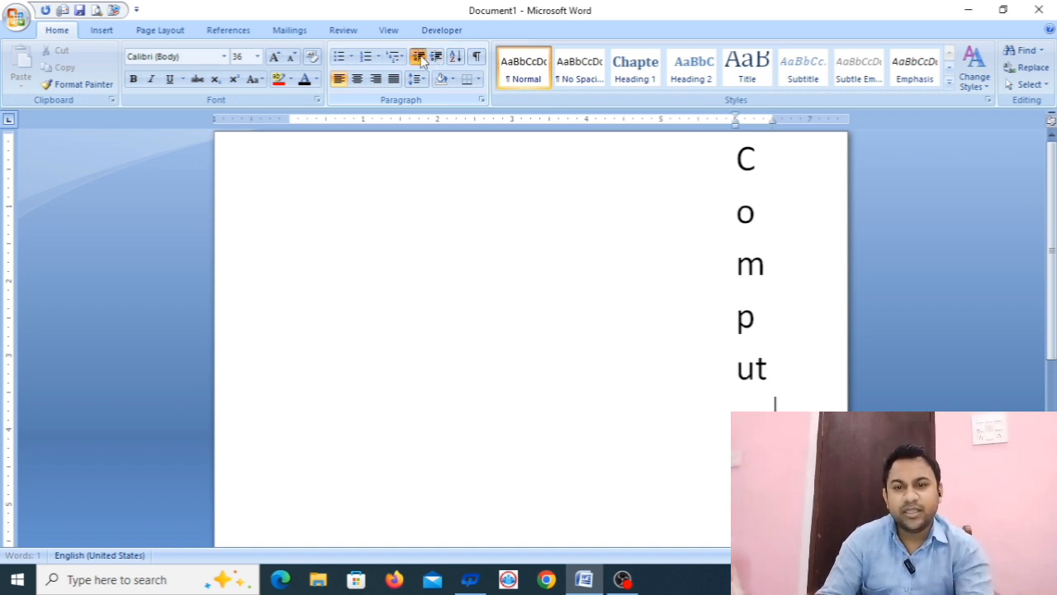
{"action": "double_click", "coordinate": [418, 57]}
{"action": "left_click", "coordinate": [419, 57]}
{"action": "double_click", "coordinate": [419, 57]}
{"action": "left_click", "coordinate": [419, 57]}
{"action": "double_click", "coordinate": [419, 57]}
{"action": "left_click", "coordinate": [419, 57]}
{"action": "double_click", "coordinate": [419, 57]}
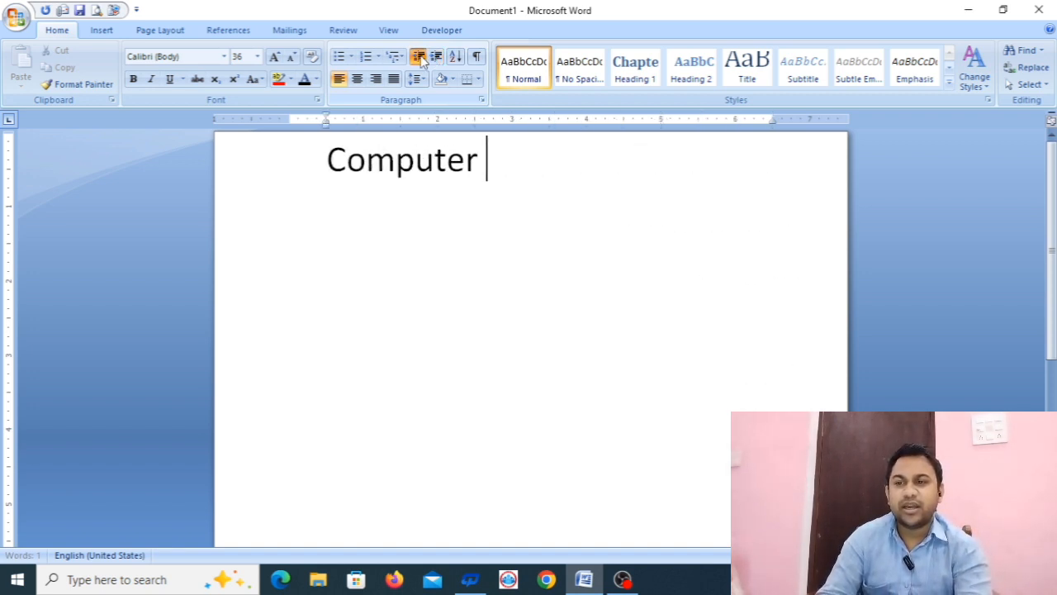
{"action": "left_click", "coordinate": [419, 57]}
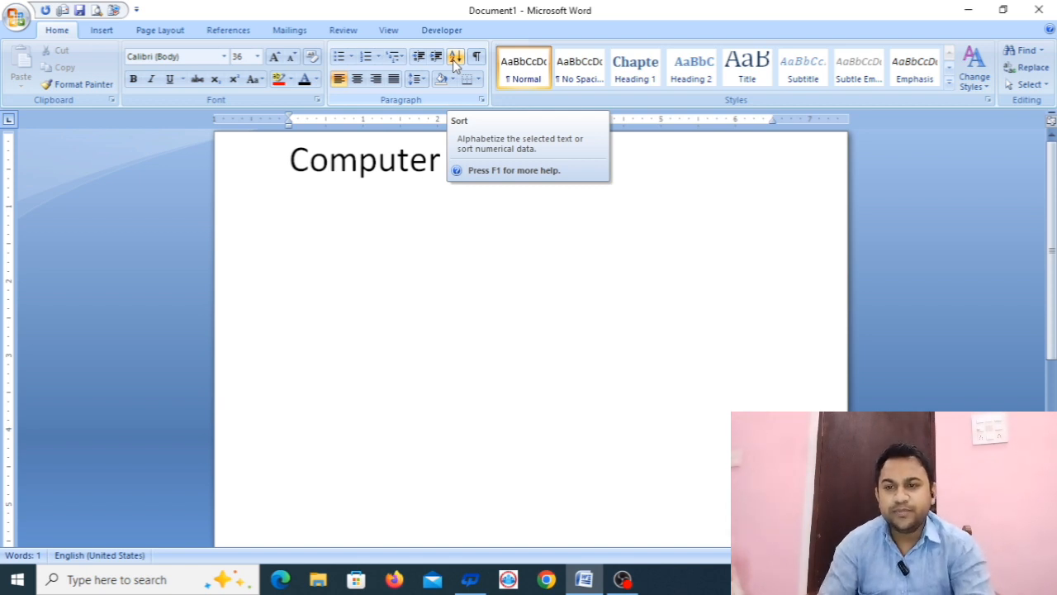
Replace the word "Computer" with four people's first names in non-alphabetical order, one per line.
{"action": "left_click_drag", "start_coordinate": [448, 165], "coordinate": [294, 161]}
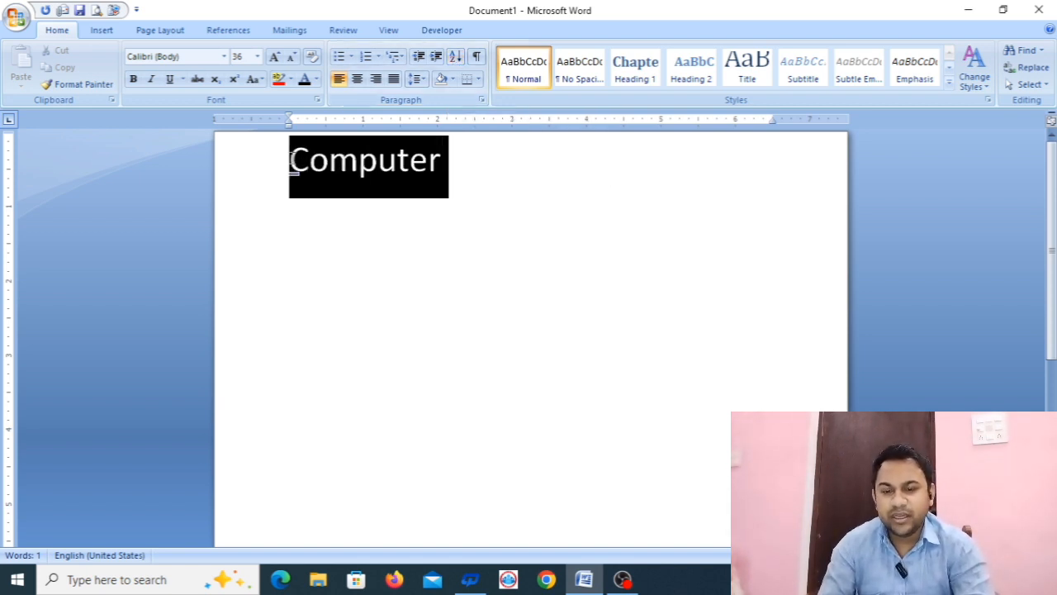
{"action": "key", "text": "Delete"}
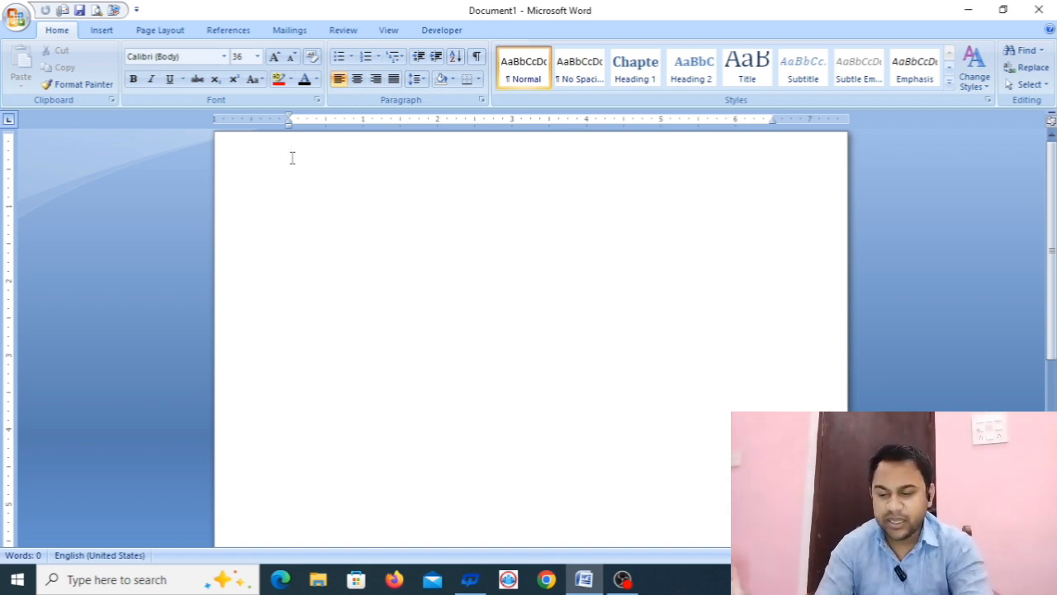
{"action": "type", "text": "pawan"}
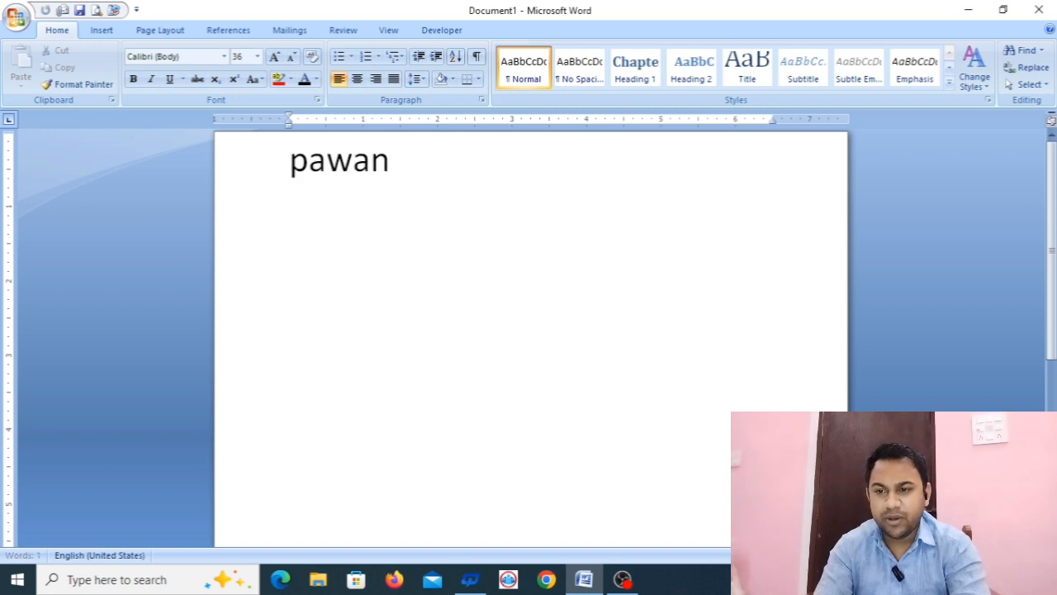
{"action": "key", "text": "Return"}
{"action": "type", "text": "akash"}
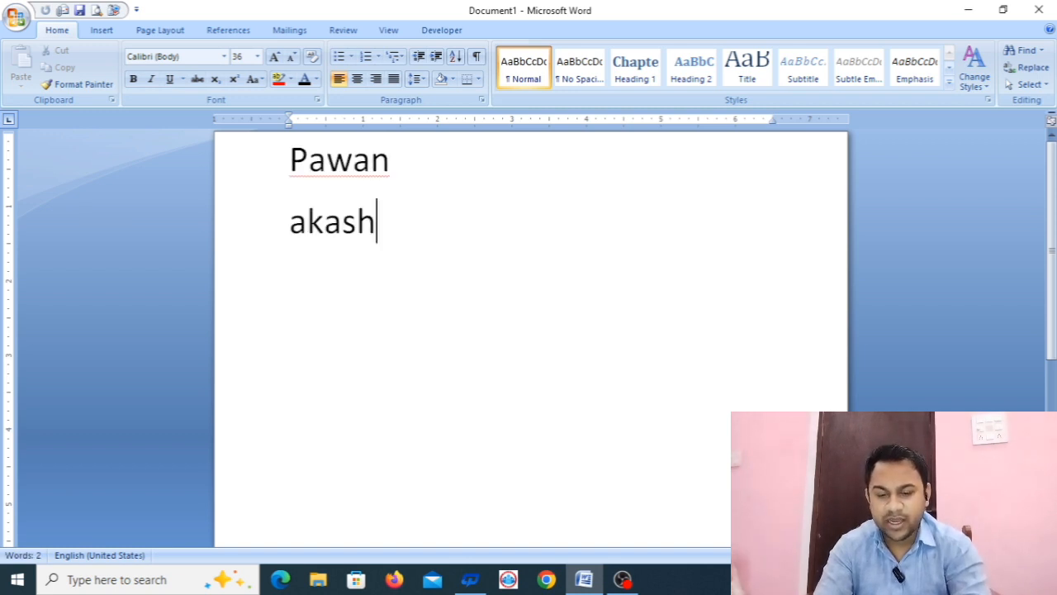
{"action": "key", "text": "Return"}
{"action": "type", "text": "bikash"}
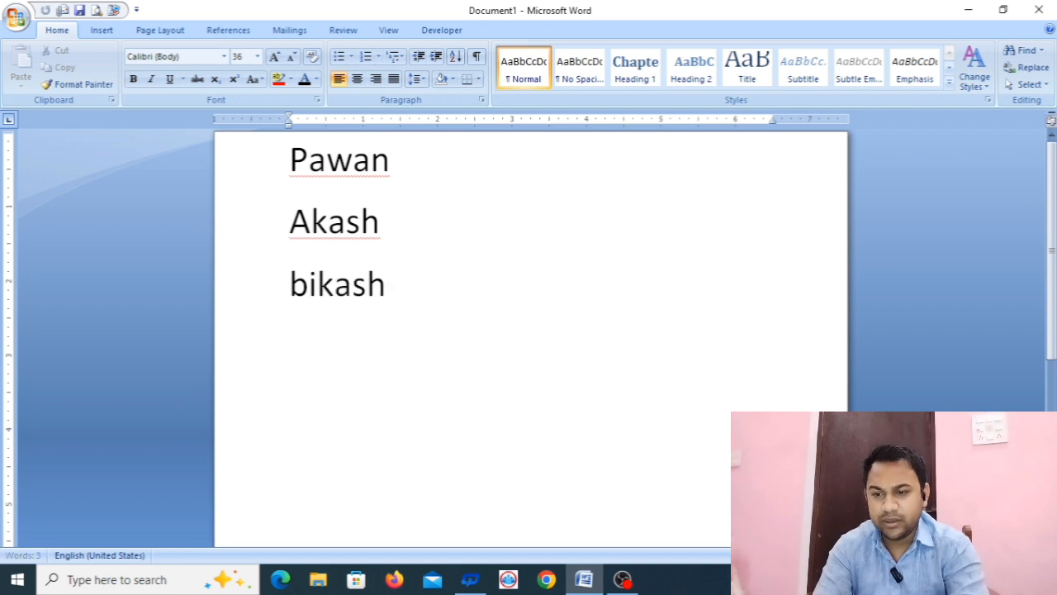
{"action": "key", "text": "Return"}
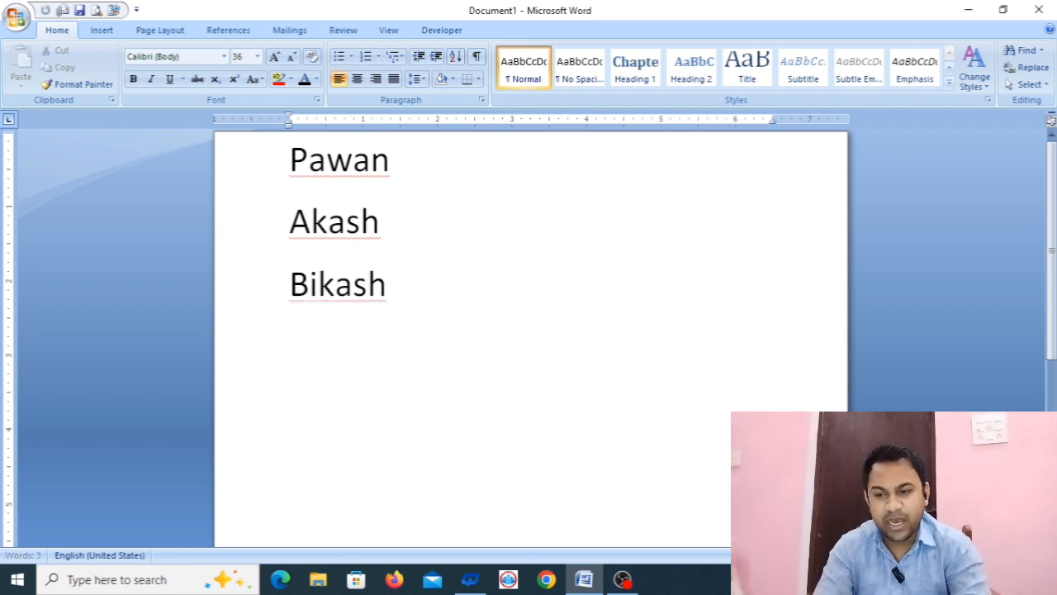
{"action": "type", "text": "sohan"}
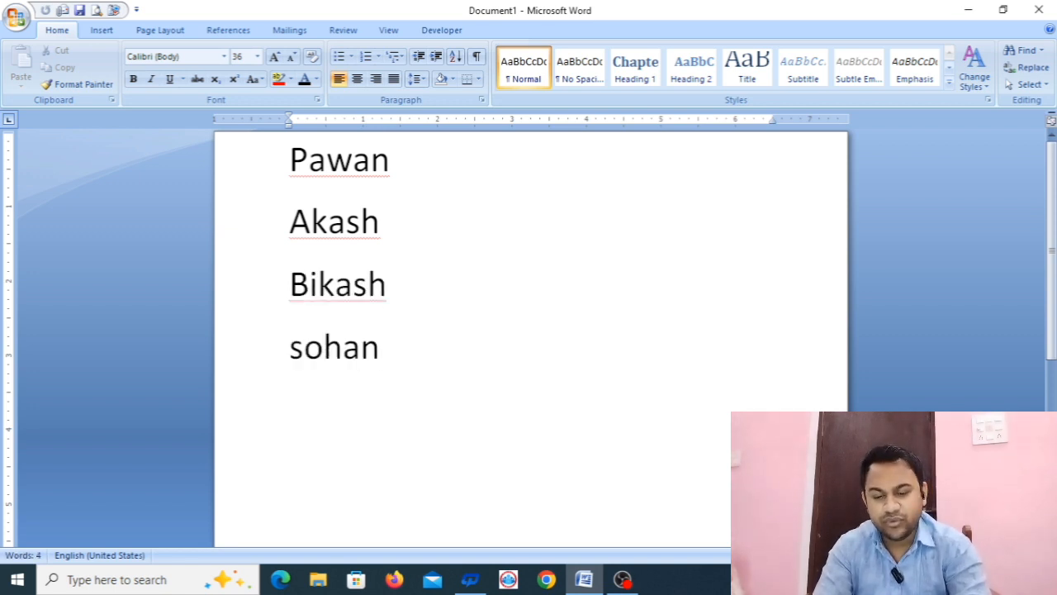
Add two more people's first names to the end of the name list, each on its own line.
{"action": "key", "text": "Return"}
{"action": "type", "text": "ramesh"}
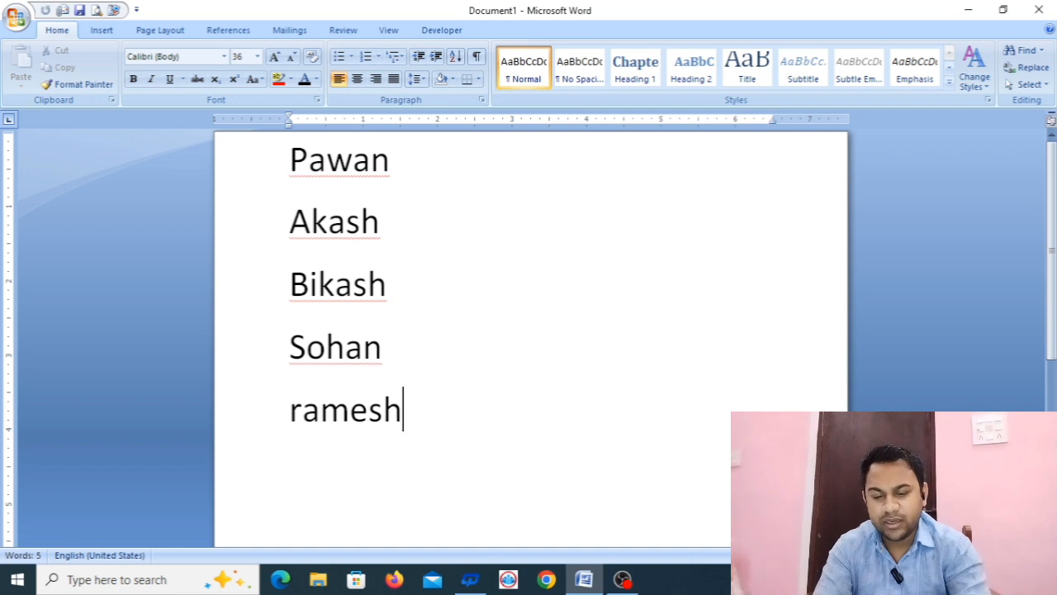
{"action": "key", "text": "Return"}
{"action": "type", "text": "dinesh"}
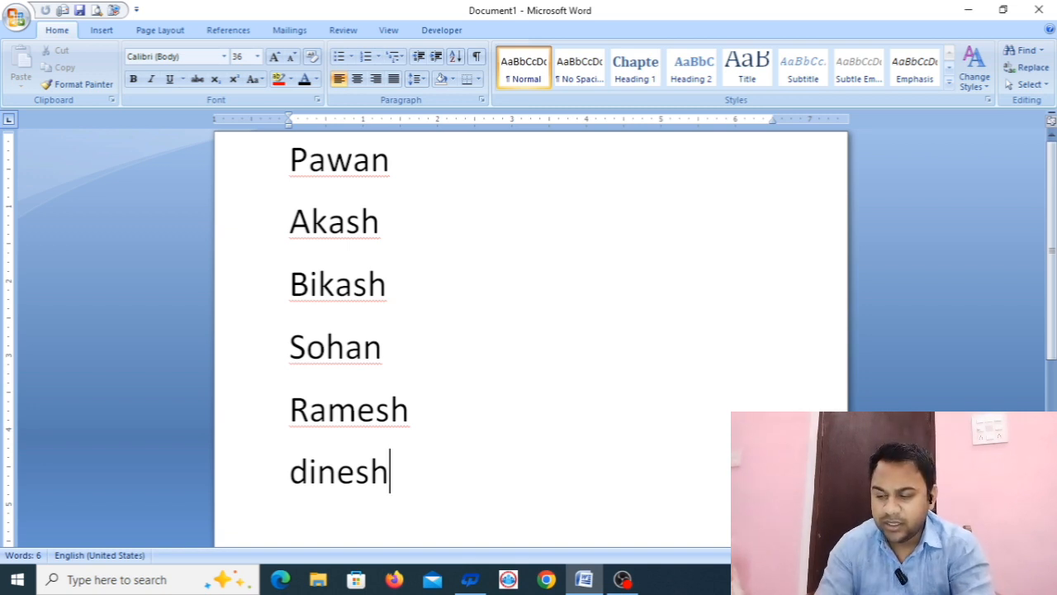
Sort the whole name list by paragraphs as text in ascending order, with no header row.
{"action": "key", "text": "ctrl+a"}
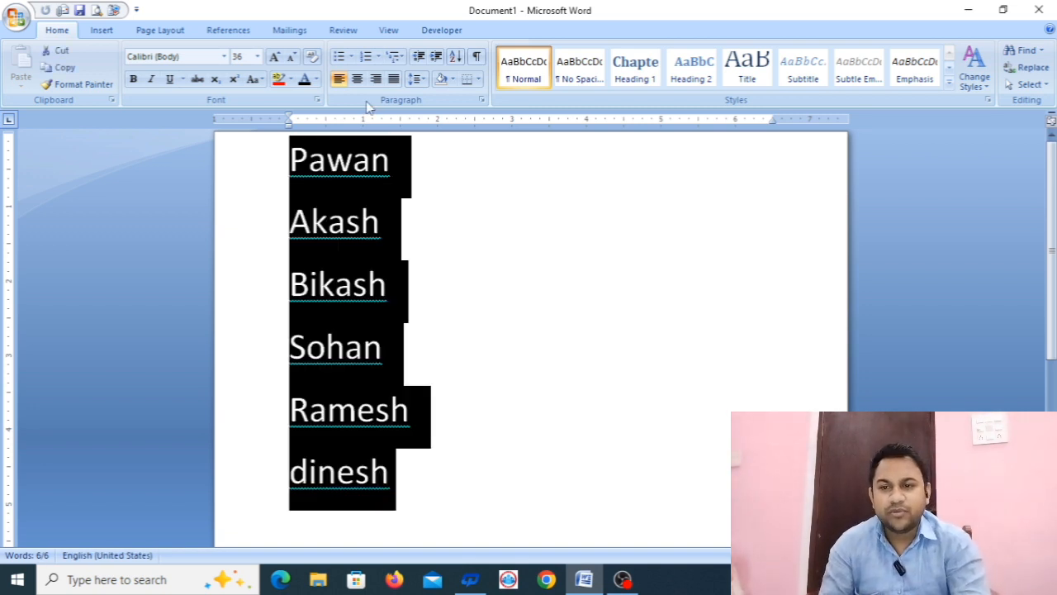
{"action": "left_click", "coordinate": [455, 57]}
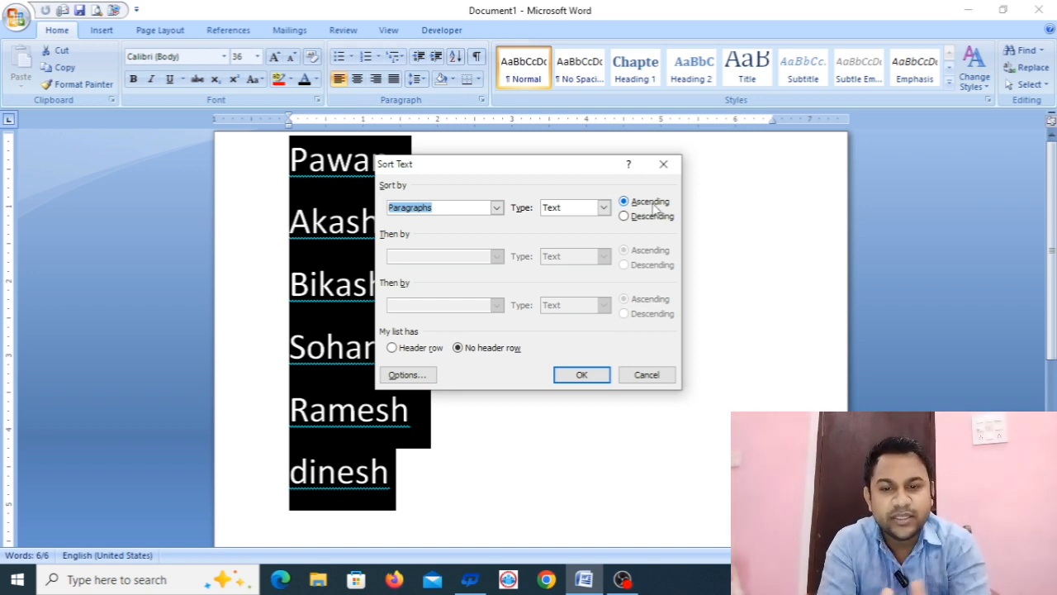
{"action": "left_click", "coordinate": [588, 375]}
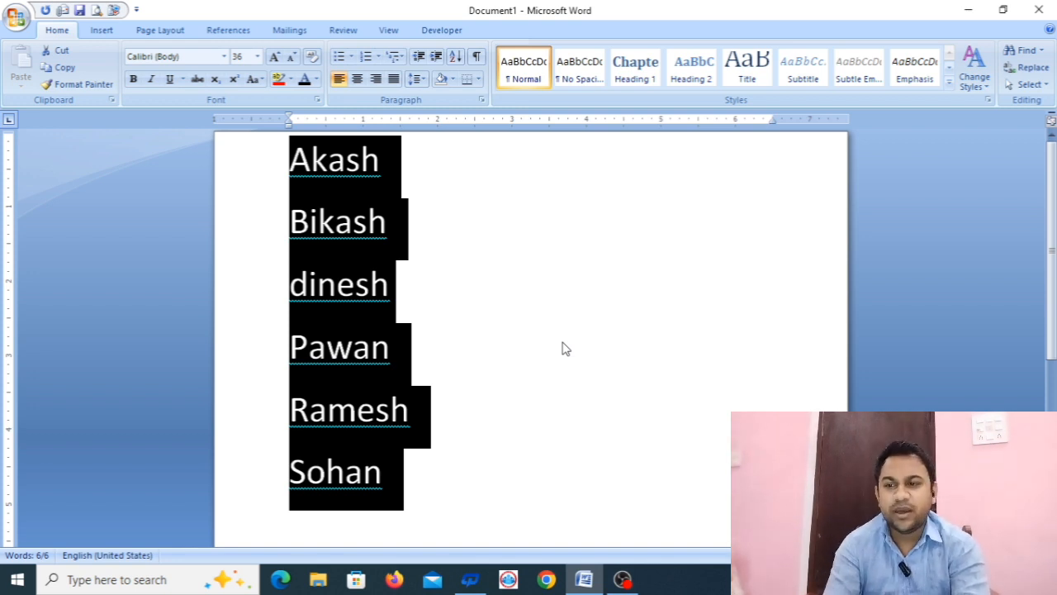
Sort the selected name list by paragraphs as text in descending order.
{"action": "left_click", "coordinate": [455, 56]}
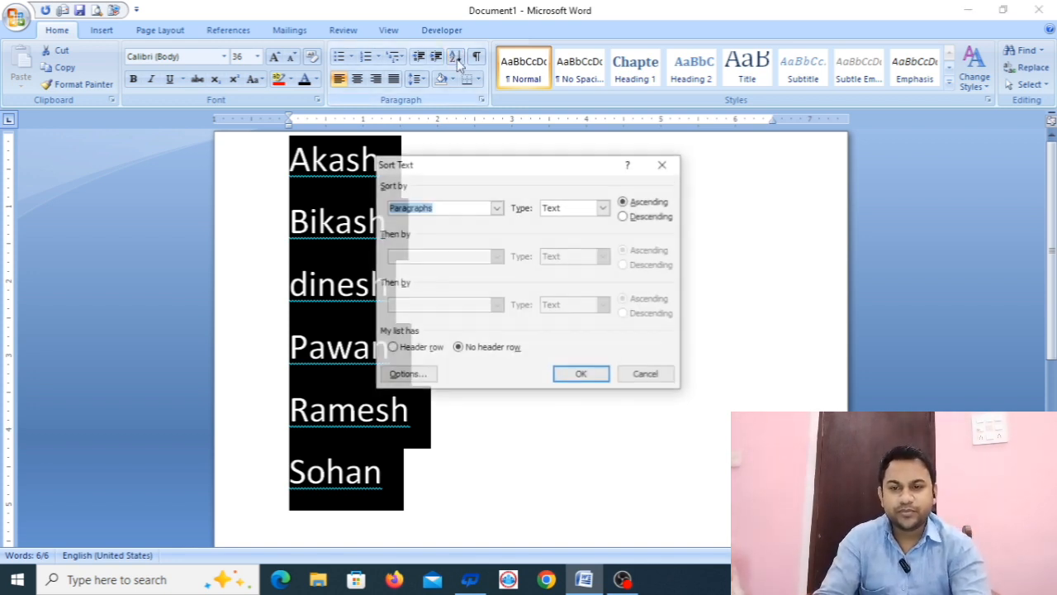
{"action": "left_click", "coordinate": [624, 216]}
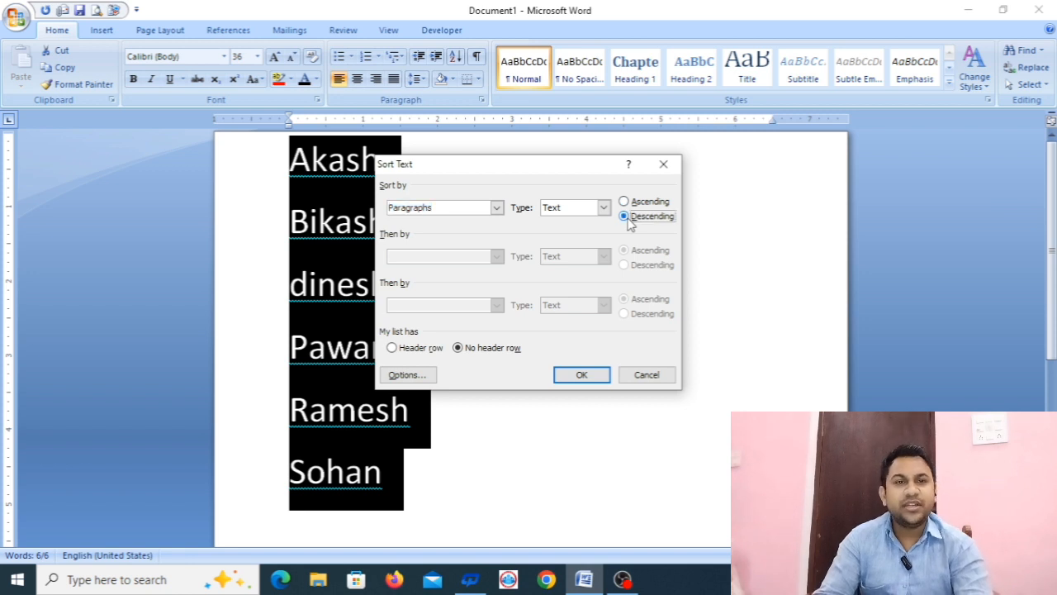
{"action": "left_click", "coordinate": [582, 375]}
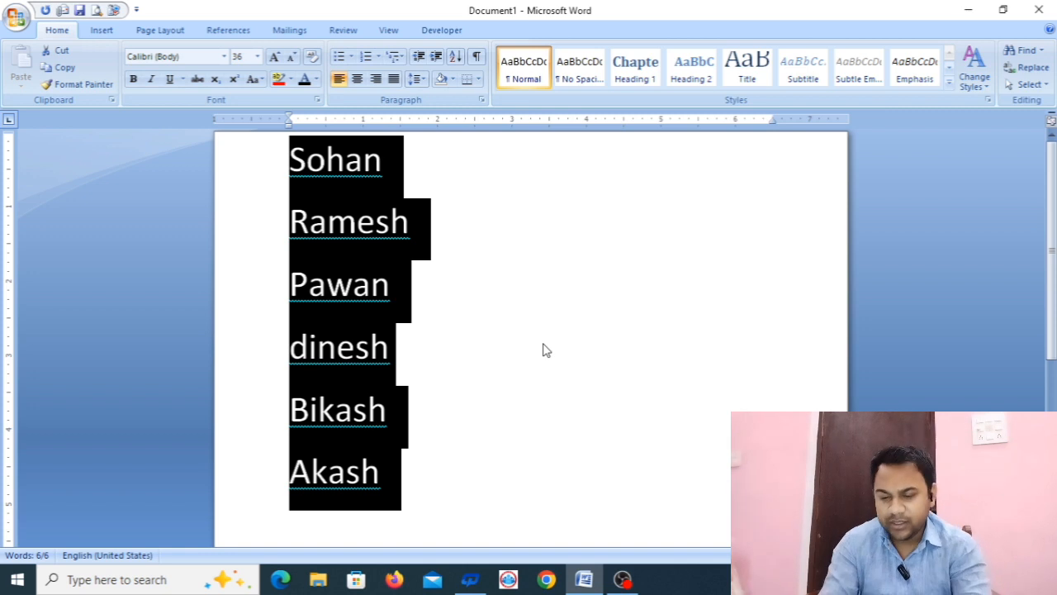
Delete the sorted name list and reduce the font size to 16.
{"action": "key", "text": "Delete"}
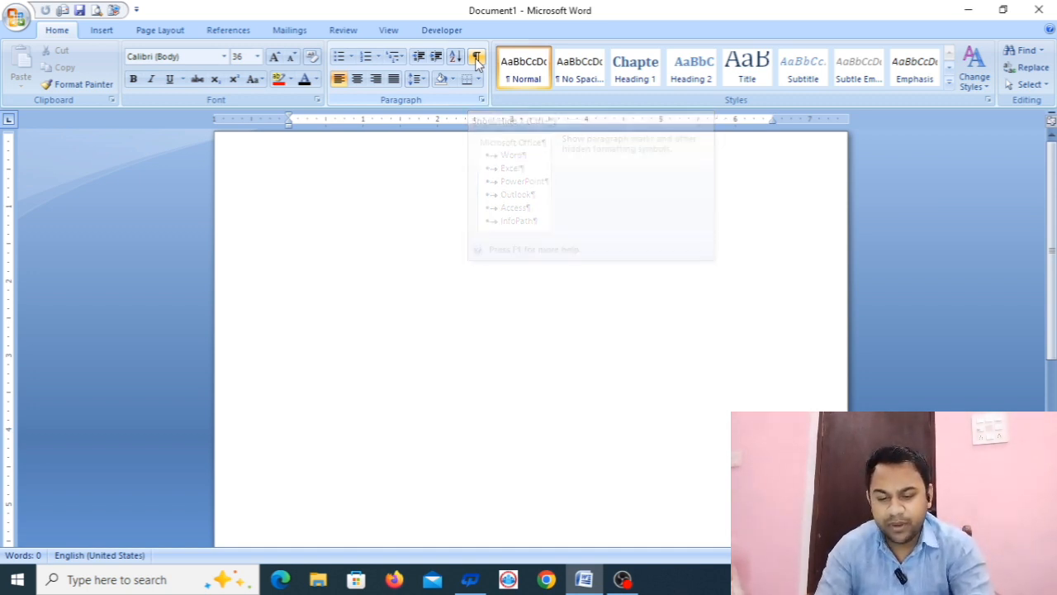
{"action": "key", "text": "ctrl+shift+comma"}
{"action": "key", "text": "ctrl+shift+comma"}
{"action": "key", "text": "ctrl+shift+comma"}
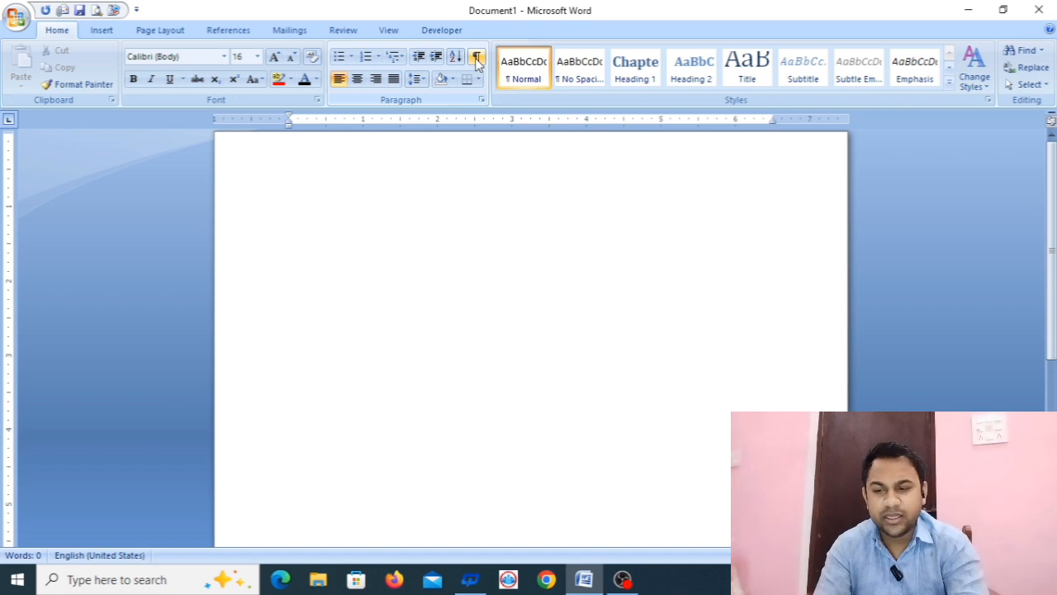
Generate three paragraphs of sample text with =rand(3) and show the paragraph marks and hidden formatting symbols.
{"action": "key", "text": "ctrl+shift+8"}
{"action": "type", "text": "rand"}
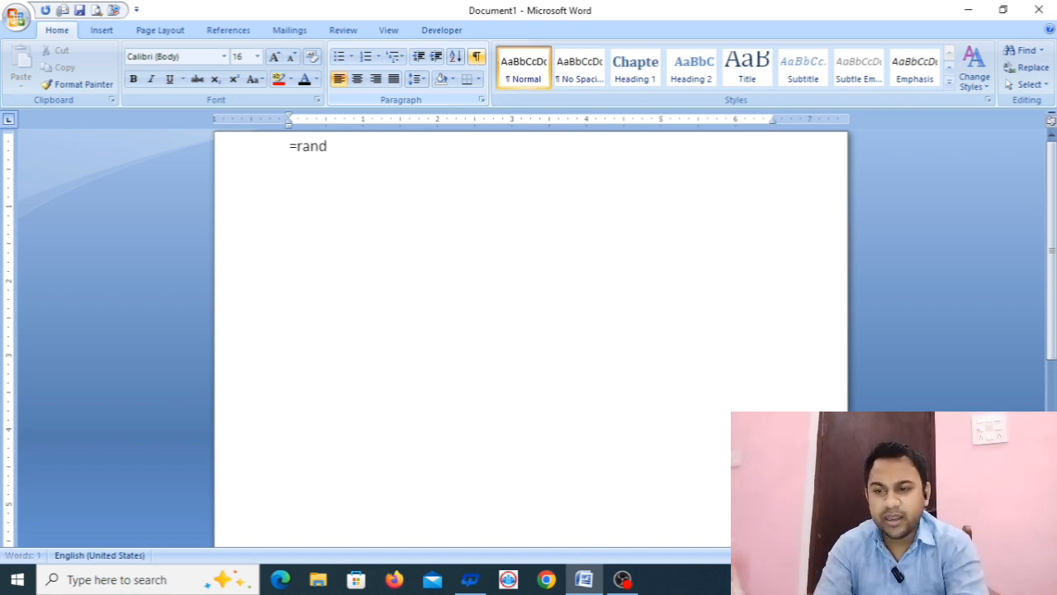
{"action": "type", "text": "(3)"}
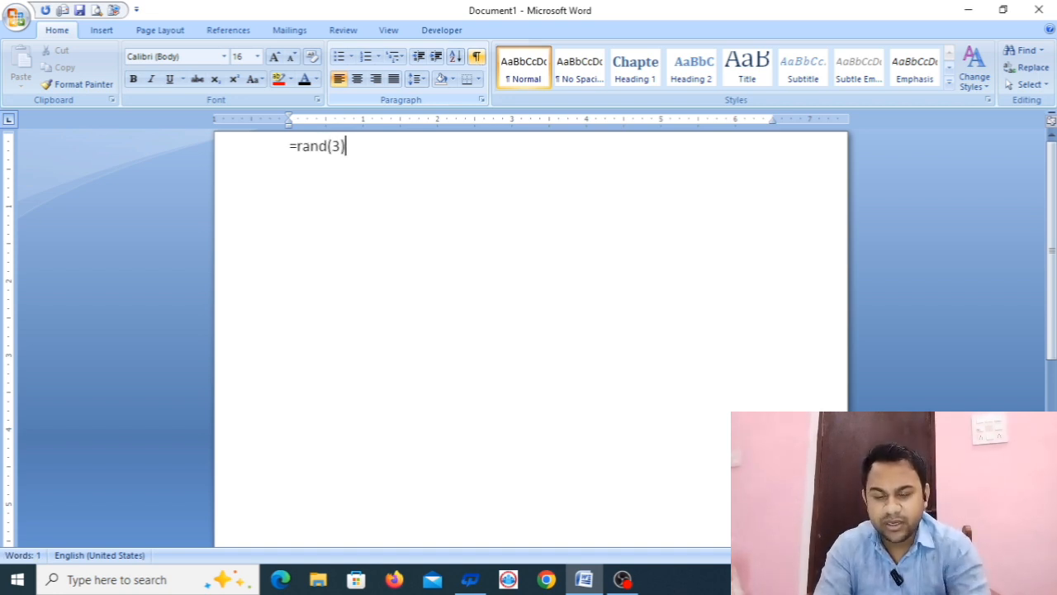
{"action": "key", "text": "Return"}
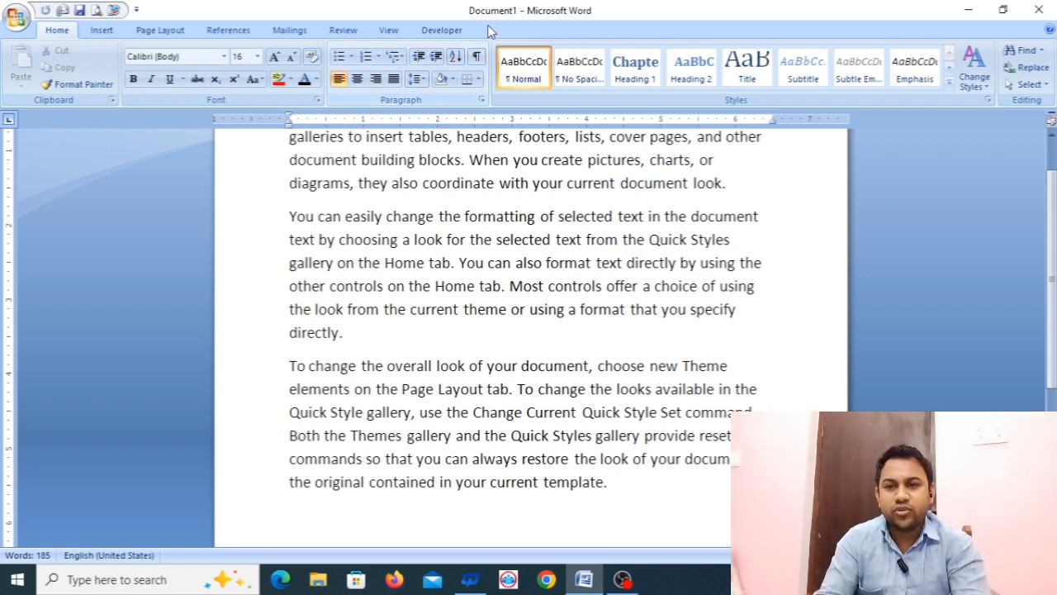
{"action": "left_click", "coordinate": [477, 56]}
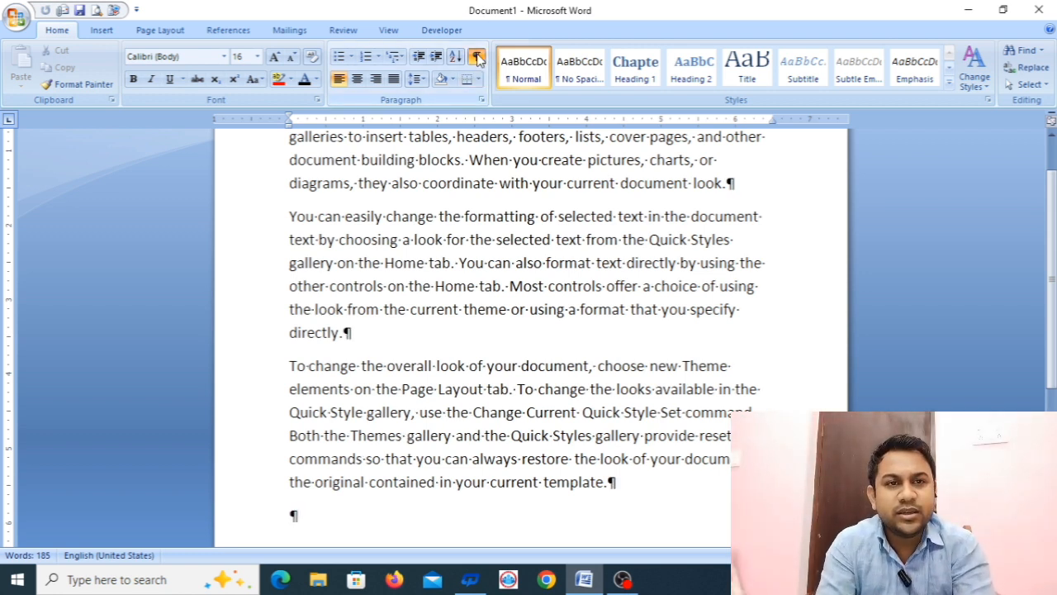
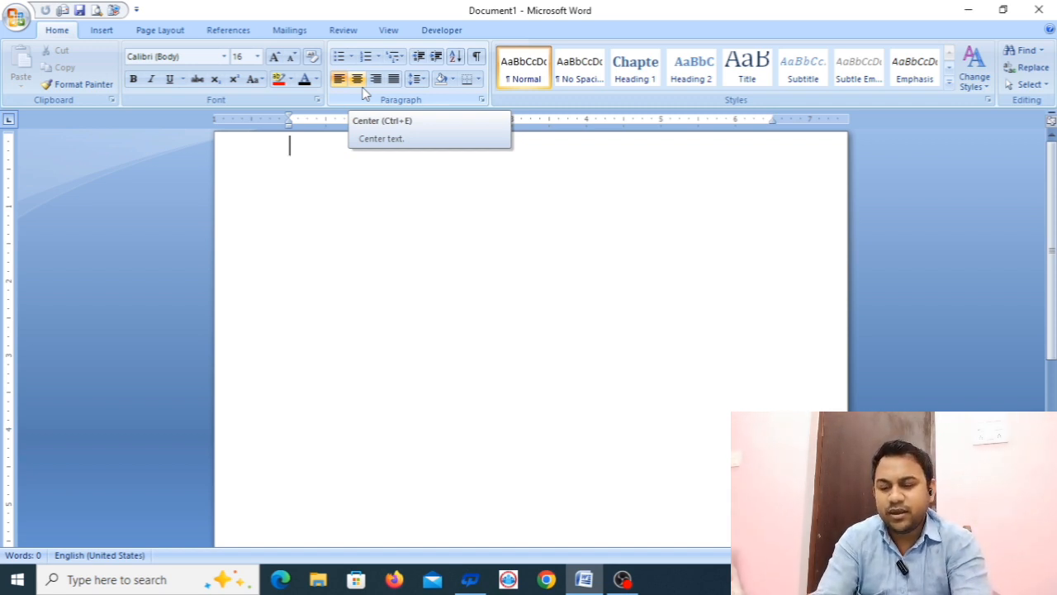
Enter the text "http" on the blank page and enlarge it to font size 26.
{"action": "type", "text": "http"}
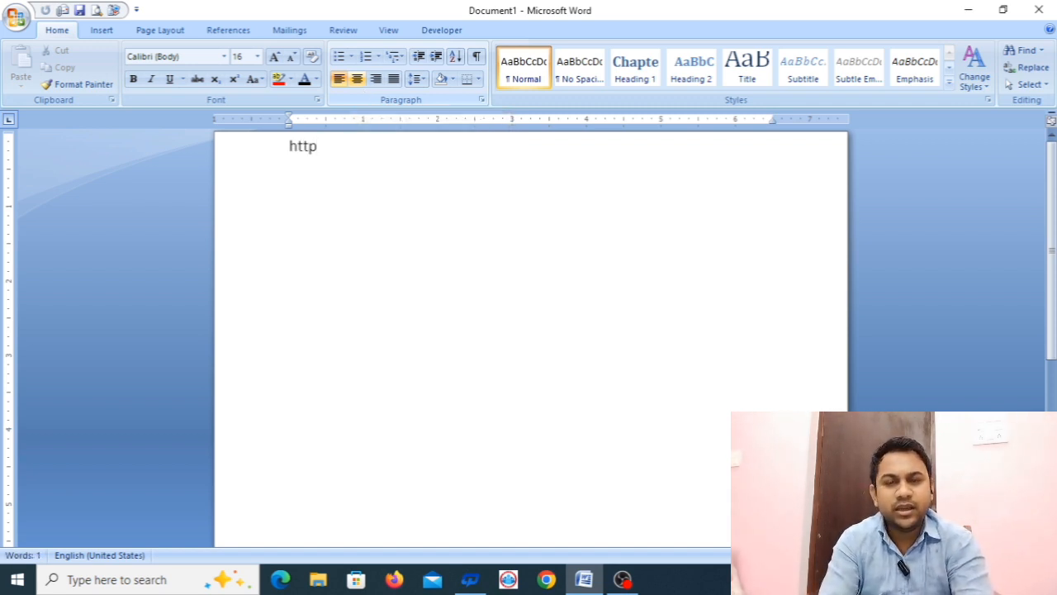
{"action": "key", "text": "ctrl+a"}
{"action": "key", "text": "ctrl+shift+period"}
{"action": "key", "text": "ctrl+shift+period"}
{"action": "key", "text": "ctrl+shift+period"}
{"action": "key", "text": "ctrl+shift+period"}
{"action": "key", "text": "ctrl+shift+period"}
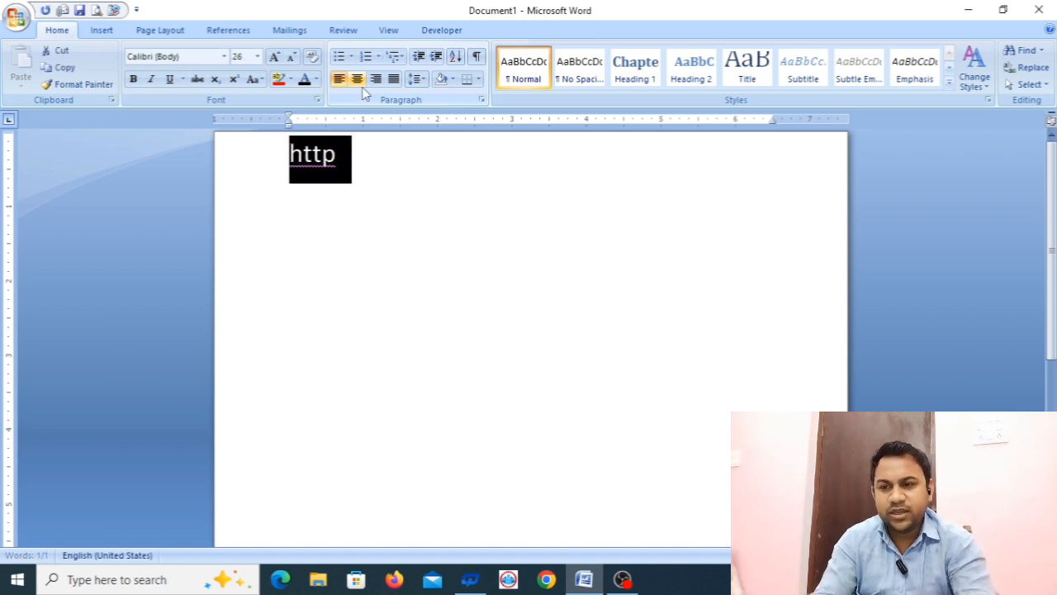
{"action": "key", "text": "Right"}
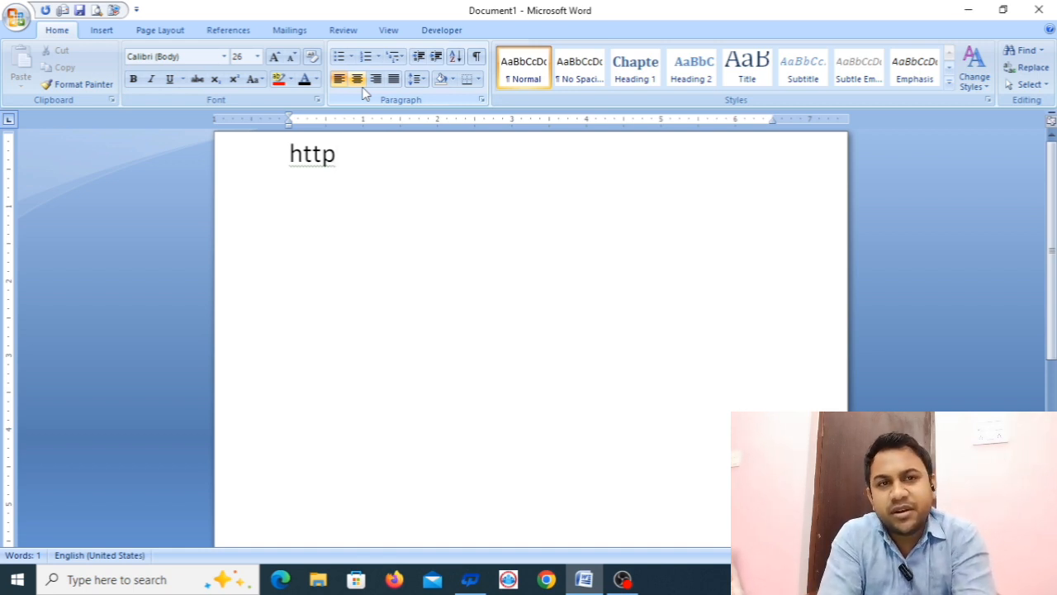
Align the "http" line to the right margin, back to the left margin, and finally to the centre.
{"action": "key", "text": "ctrl+r"}
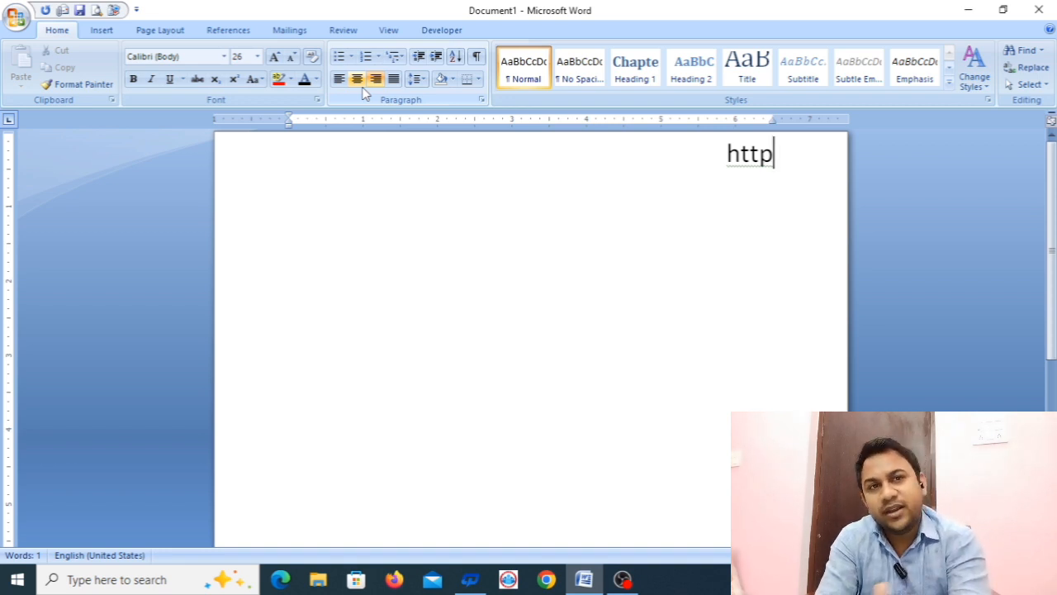
{"action": "key", "text": "ctrl+l"}
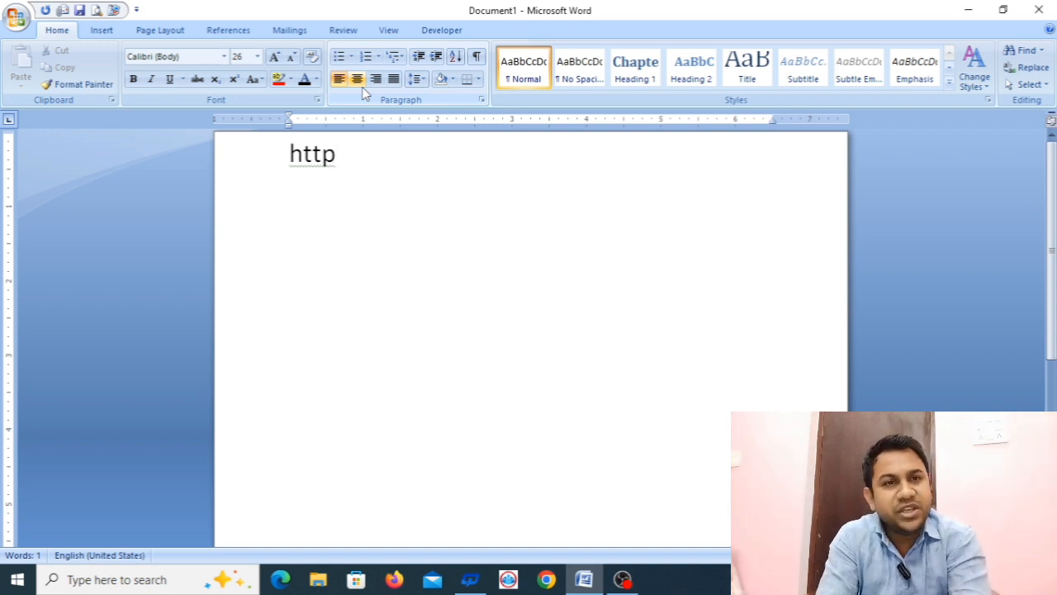
{"action": "key", "text": "ctrl+e"}
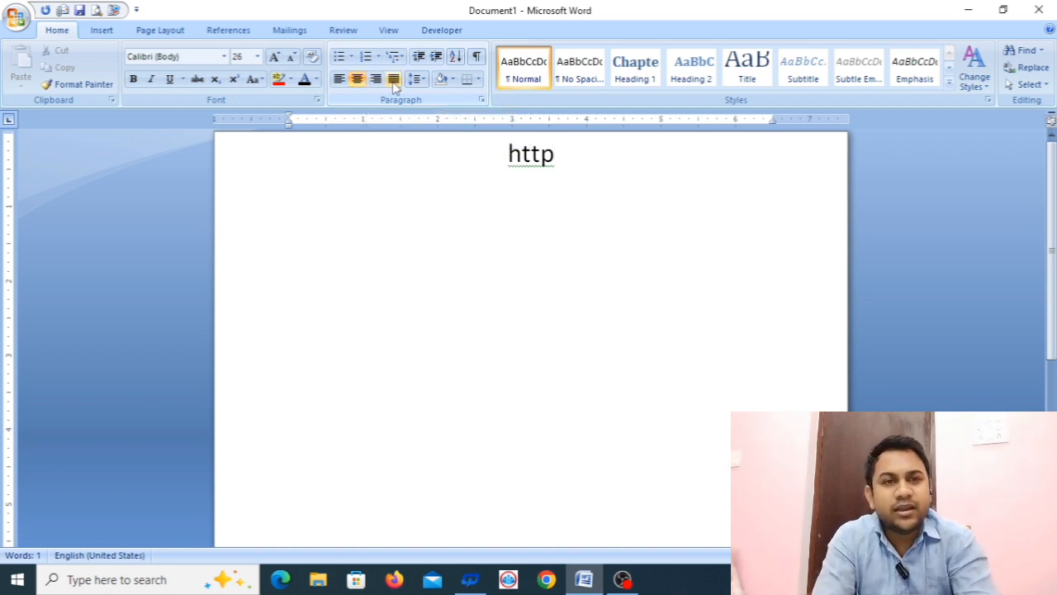
Replace the centred "http" line with one left-aligned paragraph of sample text generated by =rand(1).
{"action": "key", "text": "ctrl+a"}
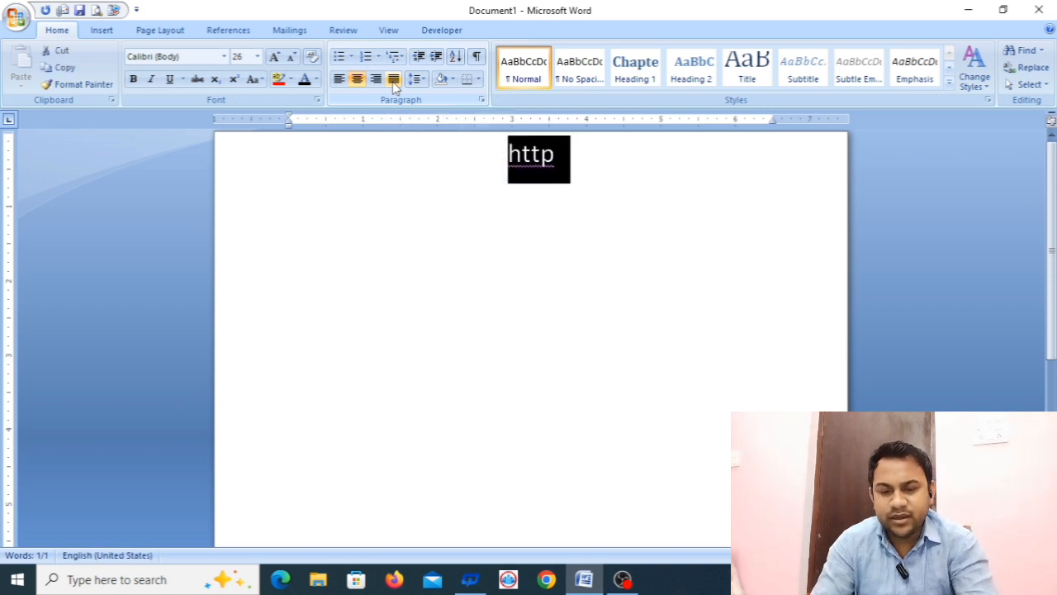
{"action": "key", "text": "BackSpace"}
{"action": "key", "text": "ctrl+l"}
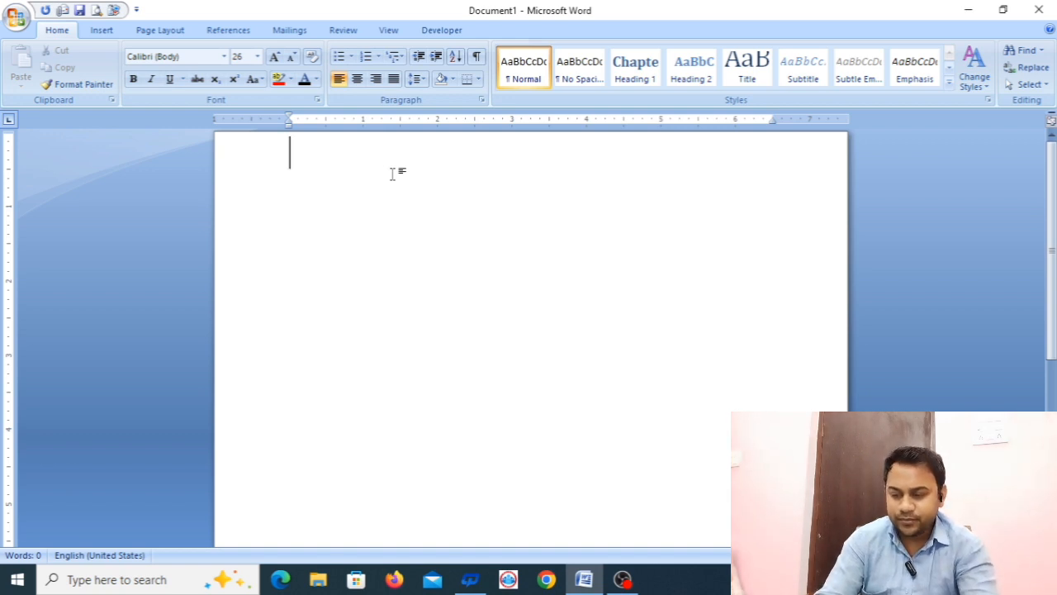
{"action": "type", "text": "="}
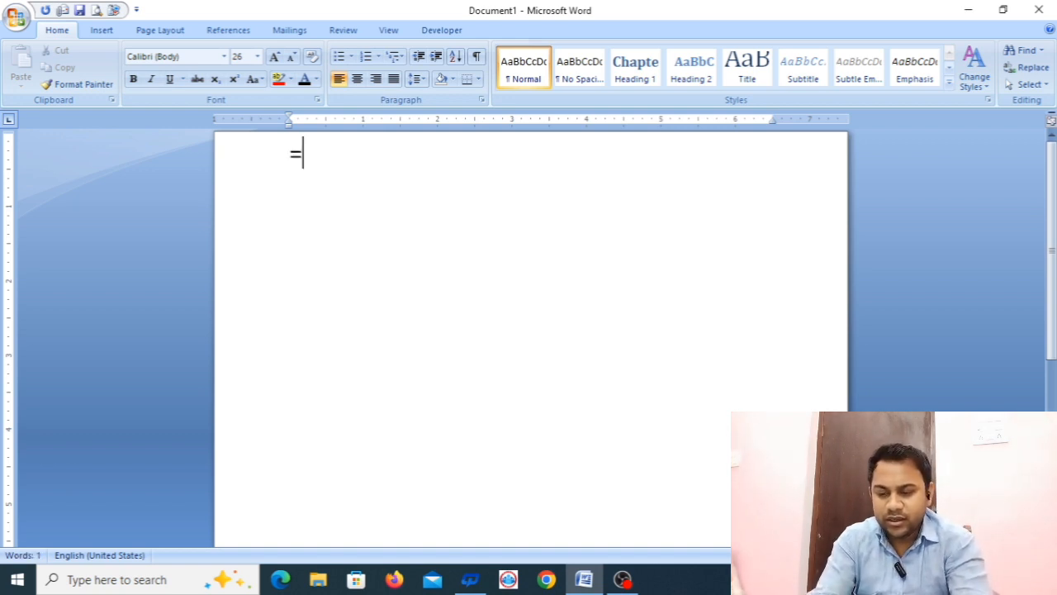
{"action": "type", "text": "rand"}
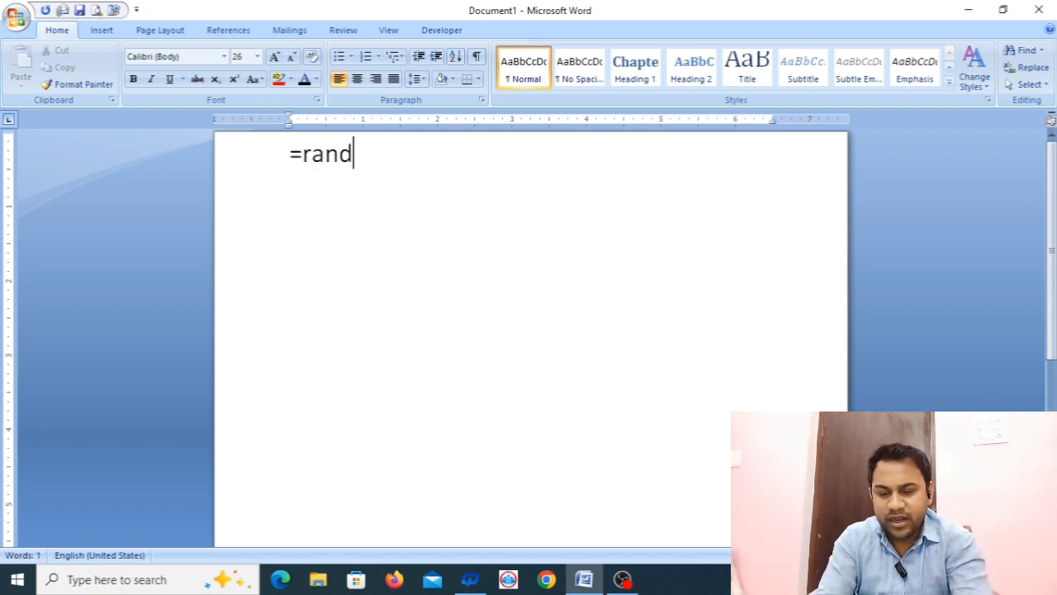
{"action": "type", "text": "(1)"}
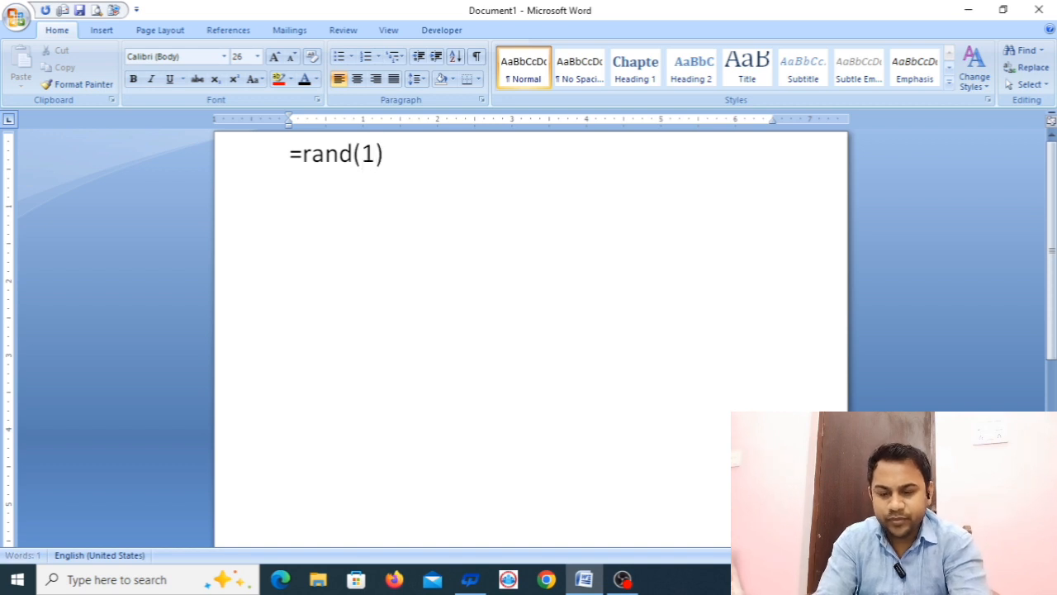
{"action": "key", "text": "Return"}
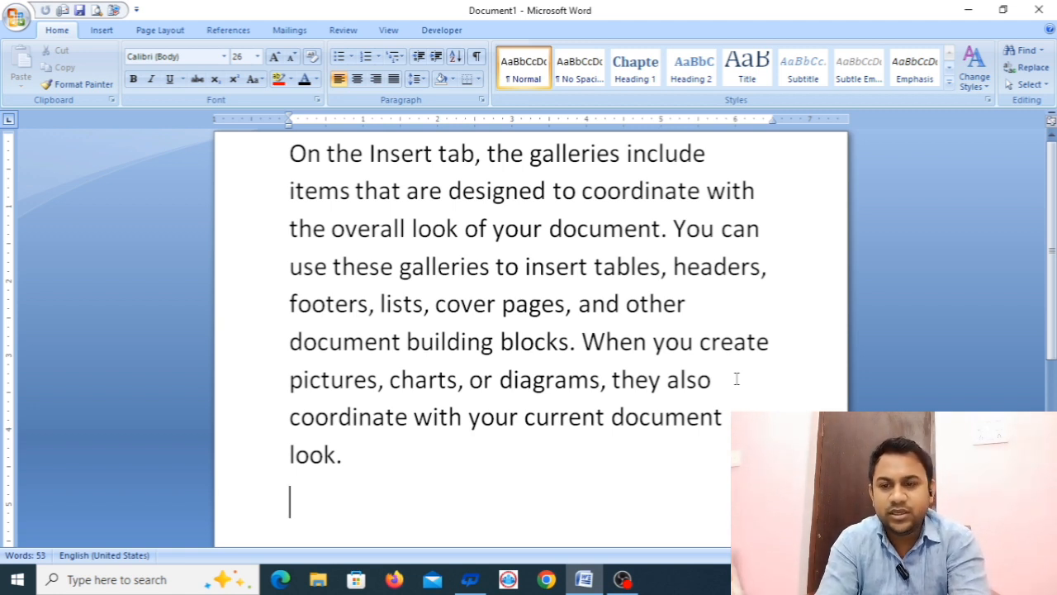
Justify the whole sample paragraph so that its lines align with both margins.
{"action": "key", "text": "ctrl+a"}
{"action": "left_click", "coordinate": [395, 81]}
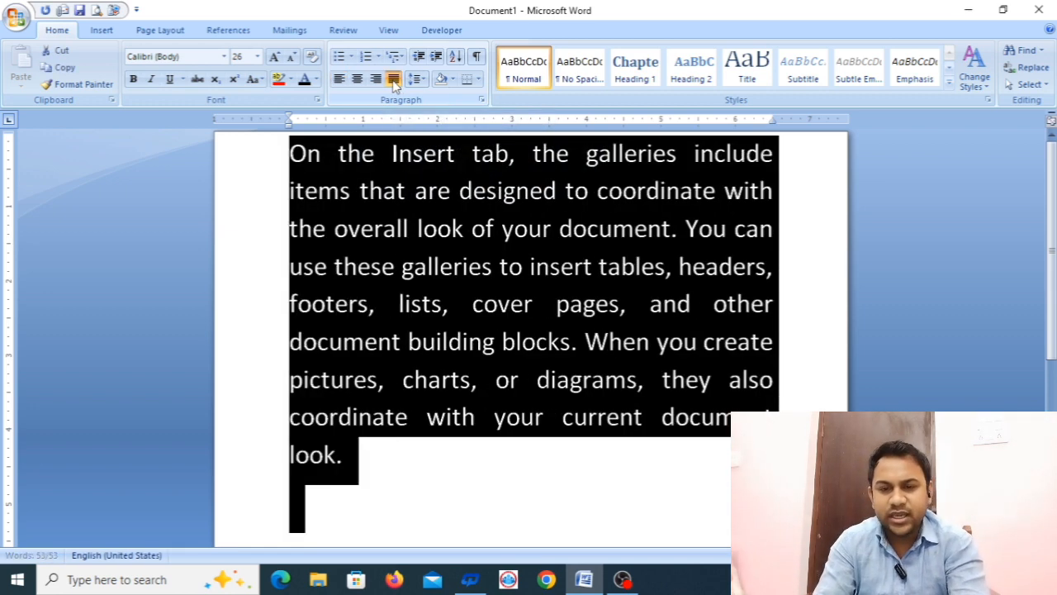
{"action": "left_click", "coordinate": [793, 342]}
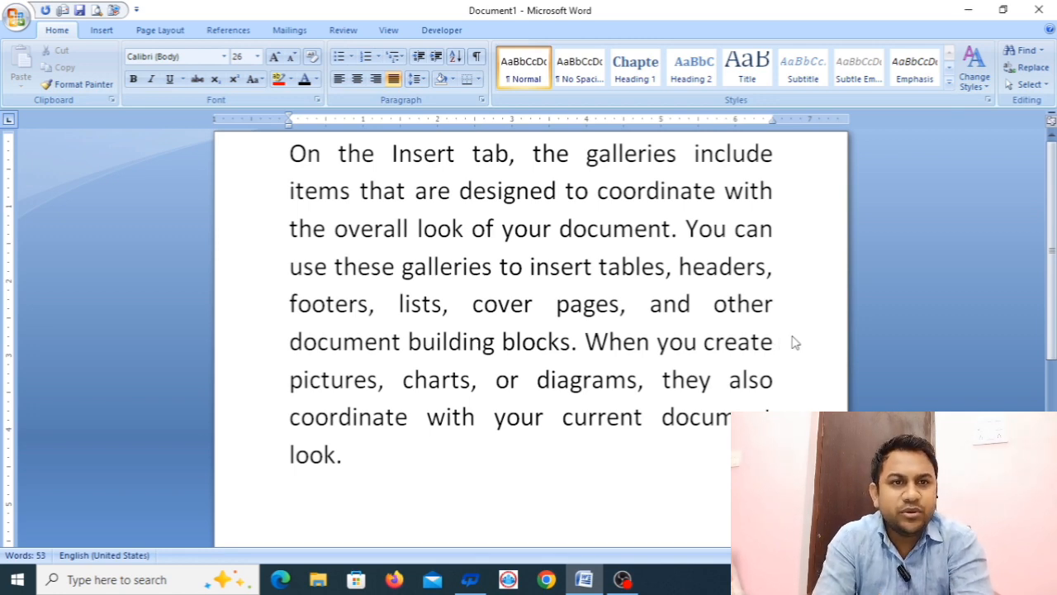
Delete the justified paragraph and set the empty page back to left alignment.
{"action": "key", "text": "ctrl+a"}
{"action": "key", "text": "Delete"}
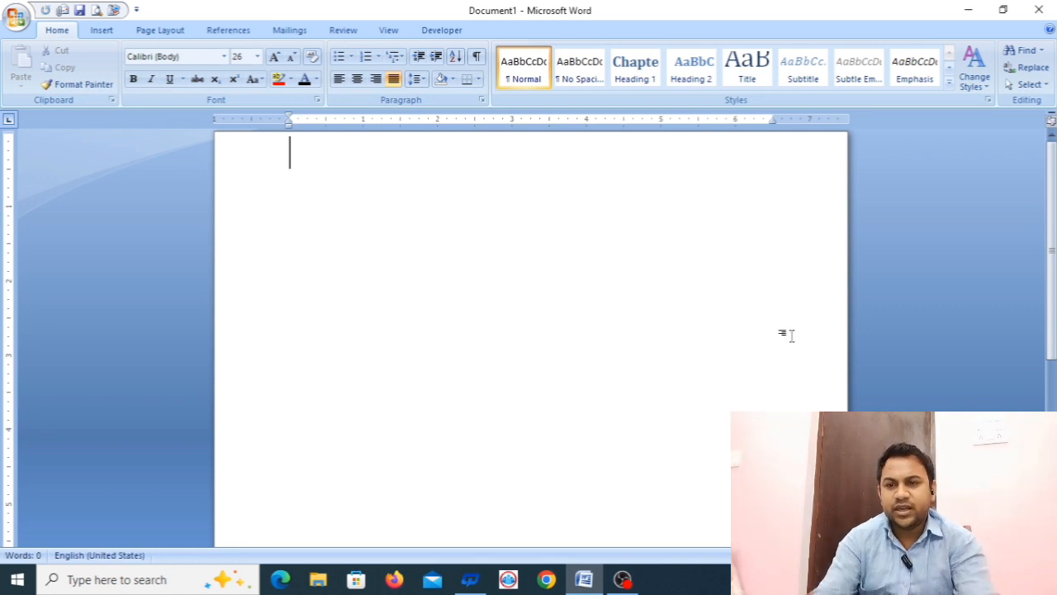
{"action": "left_click", "coordinate": [339, 81]}
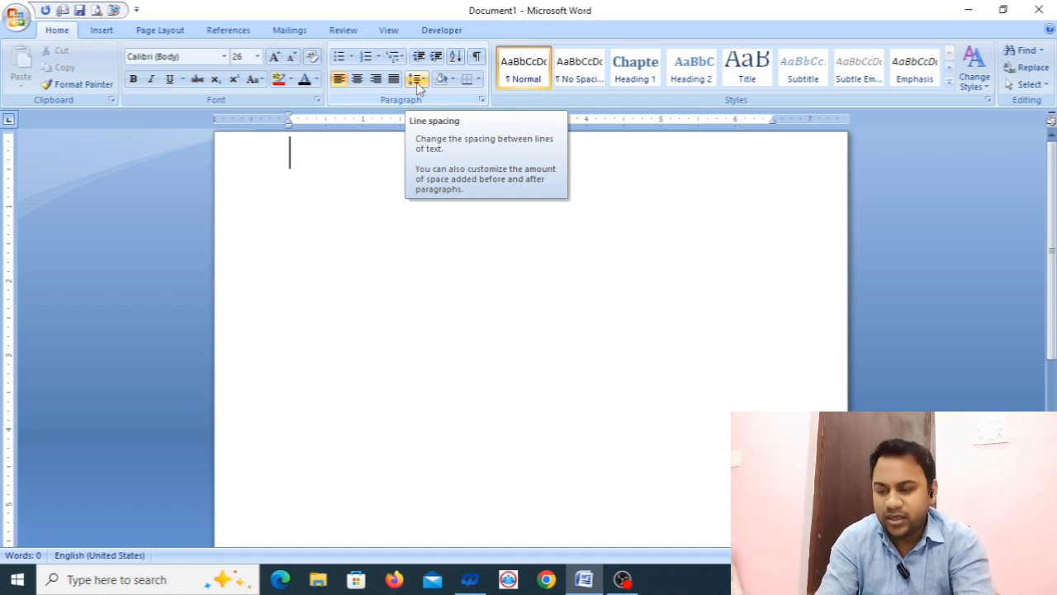
Reduce the font size to 18 and generate two paragraphs of sample text with =rand(2).
{"action": "key", "text": "ctrl+shift+comma"}
{"action": "key", "text": "ctrl+shift+comma"}
{"action": "key", "text": "ctrl+shift+comma"}
{"action": "key", "text": "ctrl+shift+comma"}
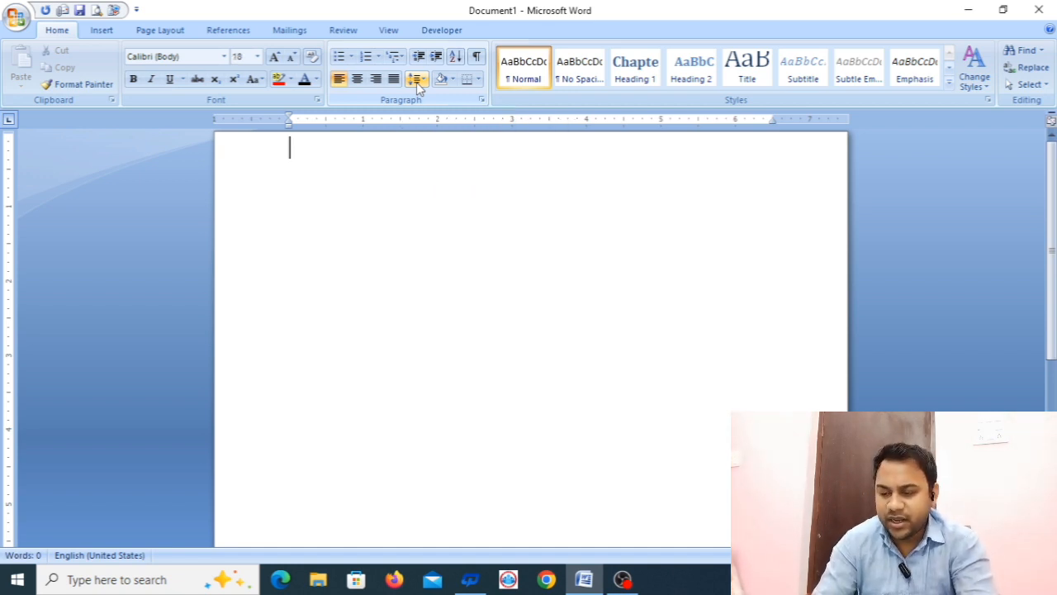
{"action": "type", "text": "=r"}
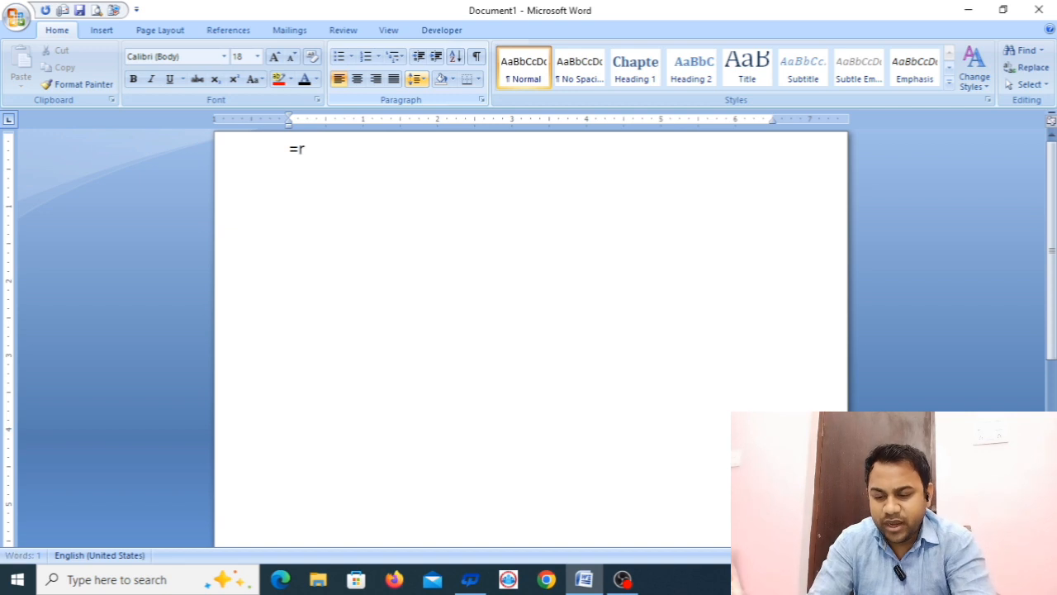
{"action": "type", "text": "and(2"}
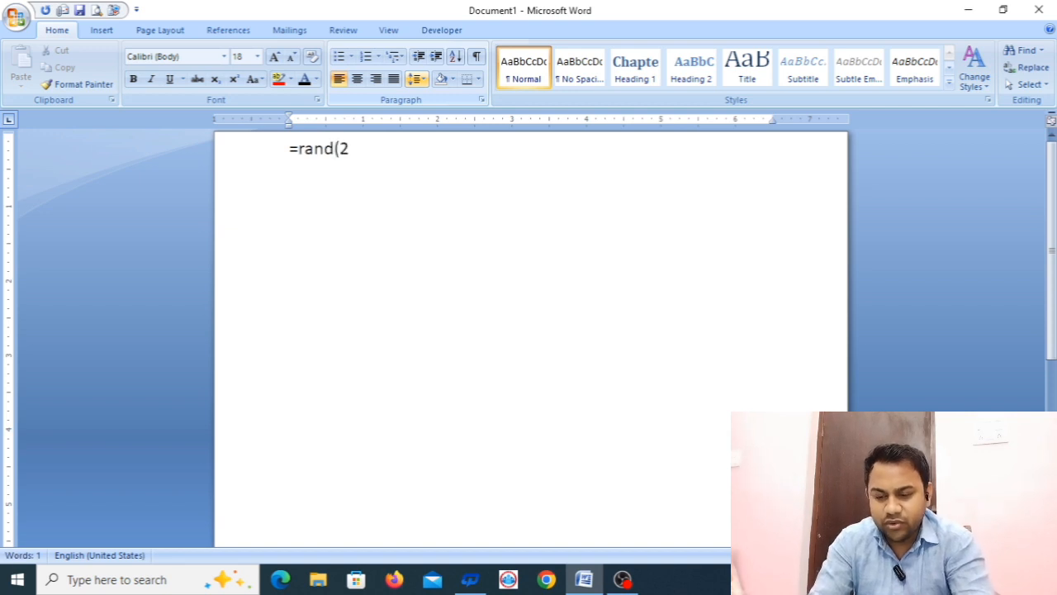
{"action": "type", "text": ")"}
{"action": "key", "text": "Return"}
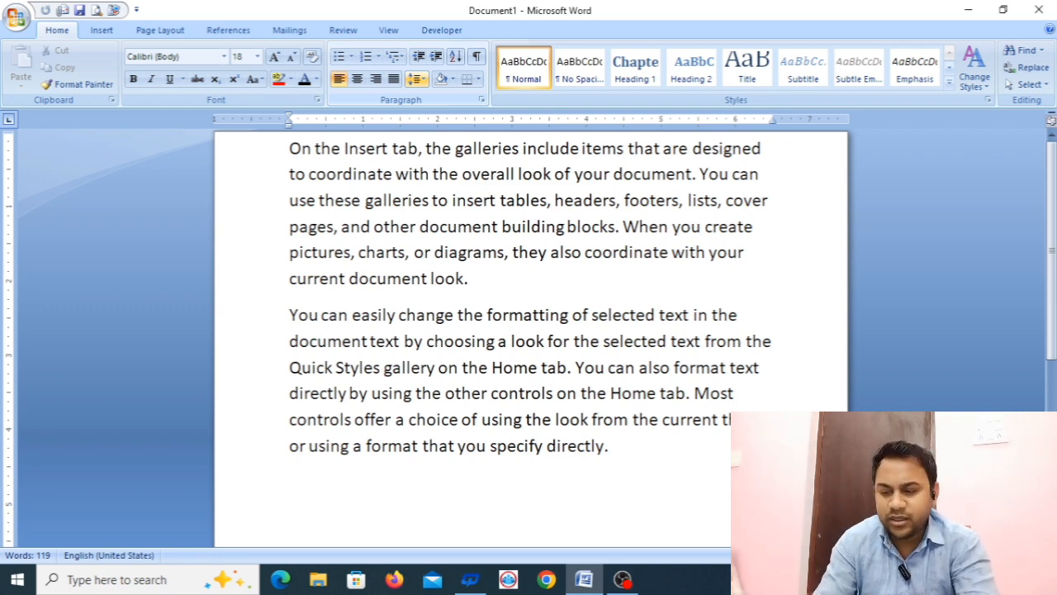
Set the line spacing of both sample paragraphs to 1.0 and back to 1.15.
{"action": "key", "text": "ctrl+a"}
{"action": "left_click", "coordinate": [417, 81]}
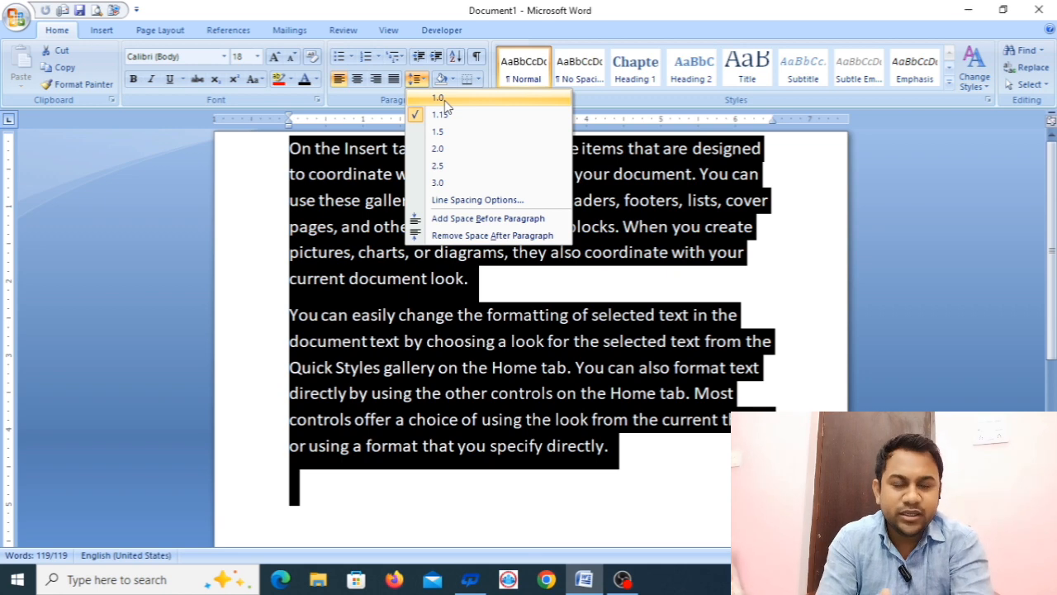
{"action": "left_click", "coordinate": [444, 100]}
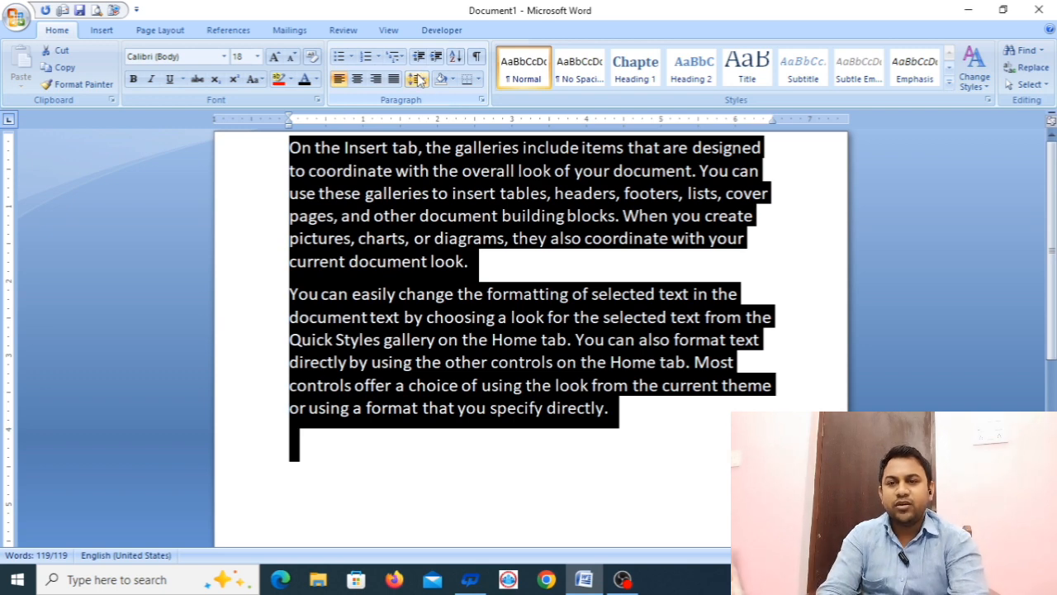
{"action": "left_click", "coordinate": [417, 79]}
{"action": "left_click", "coordinate": [456, 115]}
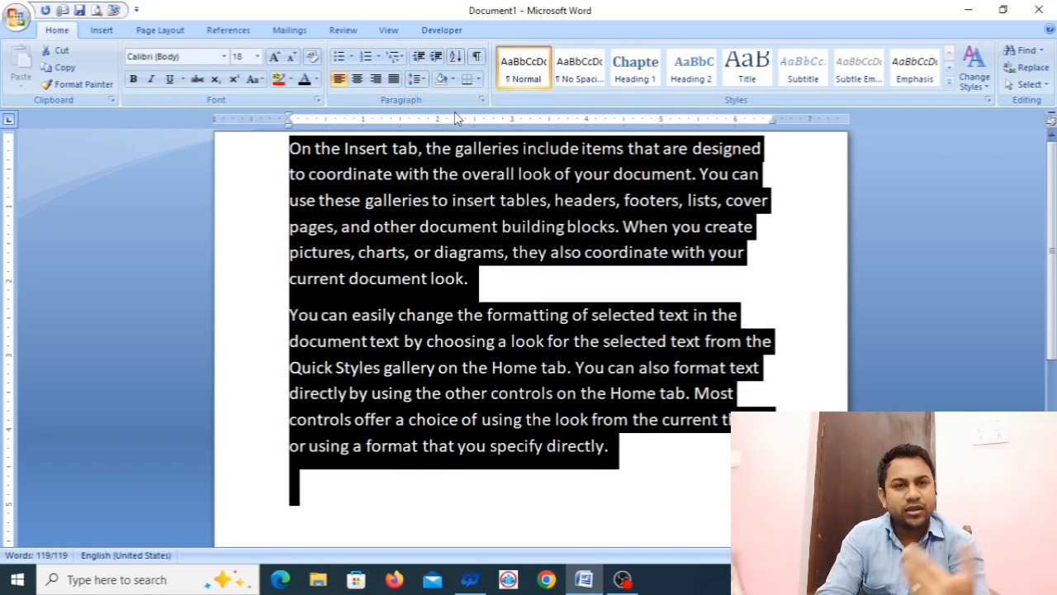
Try line spacings of 1.5 and 2.5 on the whole sample text and finish with 1.0.
{"action": "left_click", "coordinate": [418, 78]}
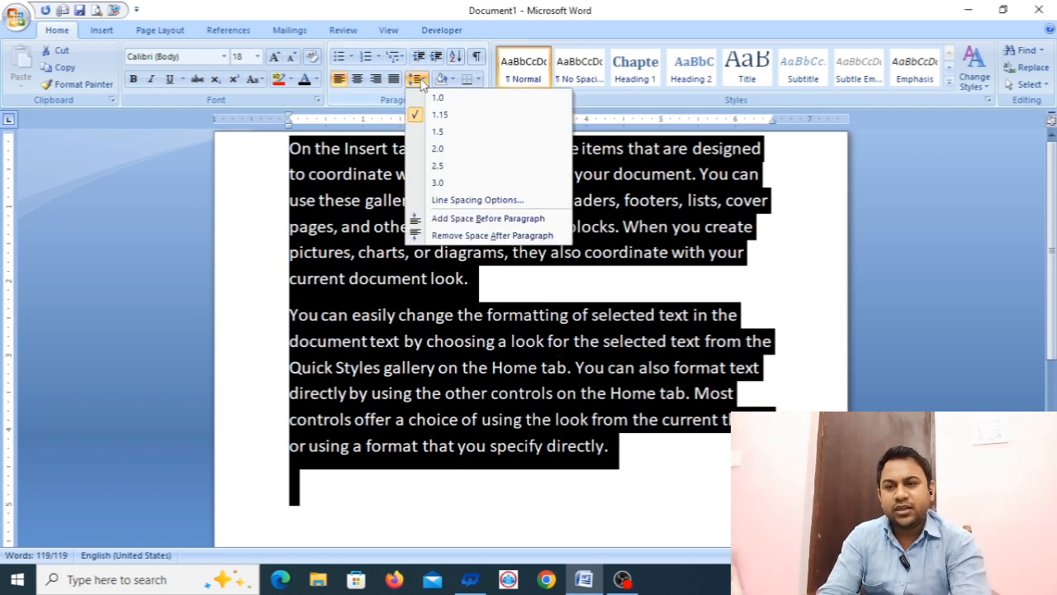
{"action": "left_click", "coordinate": [442, 132]}
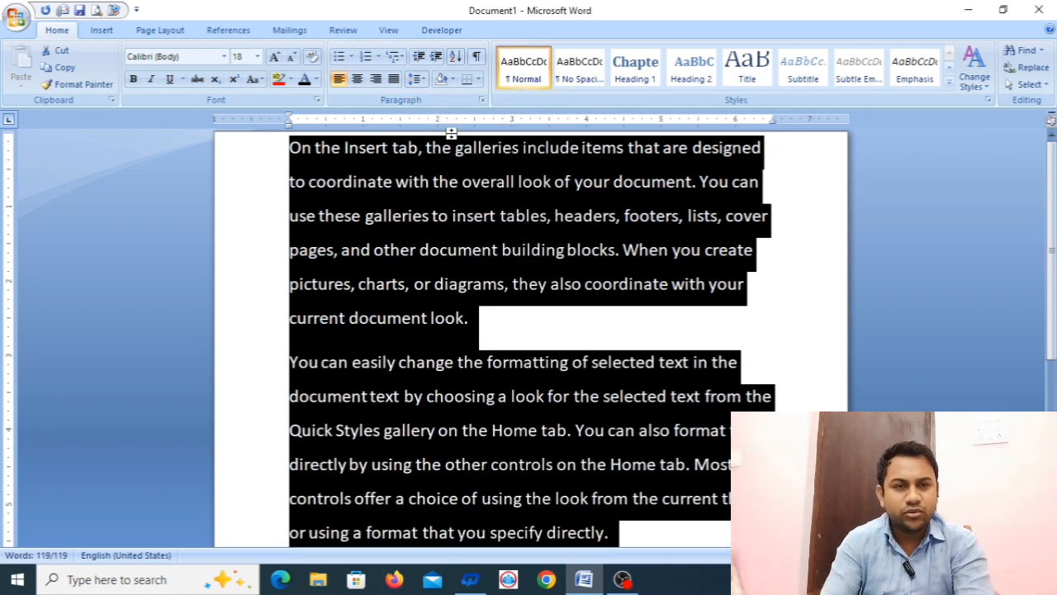
{"action": "left_click", "coordinate": [418, 78]}
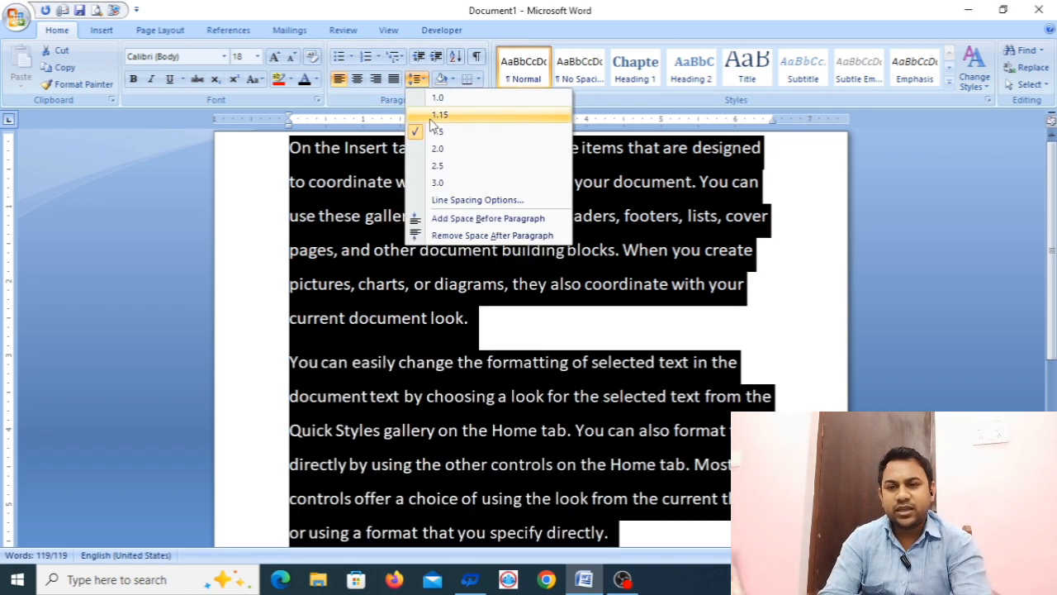
{"action": "left_click", "coordinate": [443, 166]}
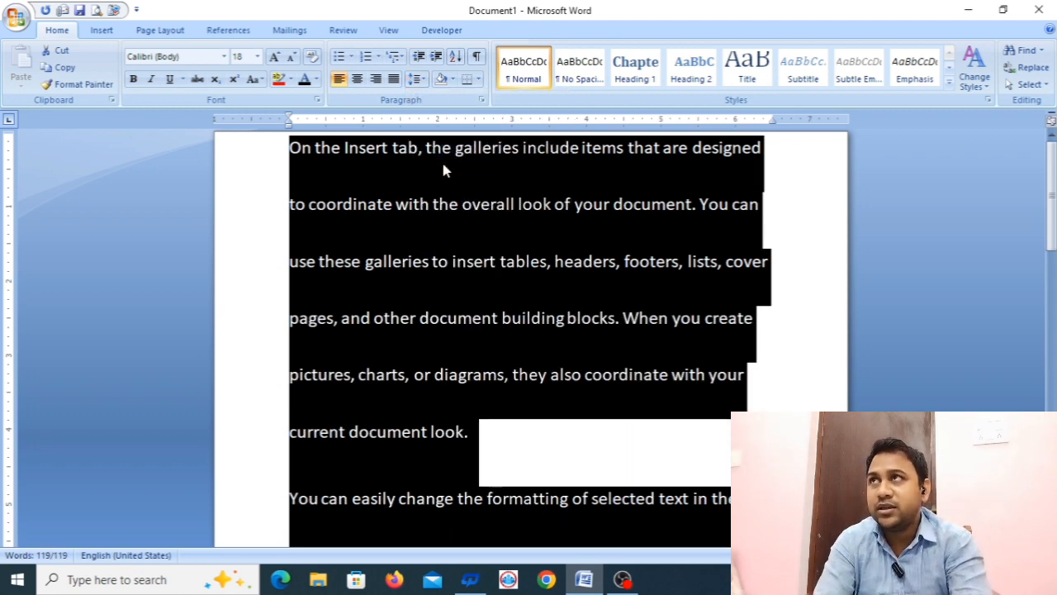
{"action": "left_click", "coordinate": [418, 79]}
{"action": "left_click", "coordinate": [439, 99]}
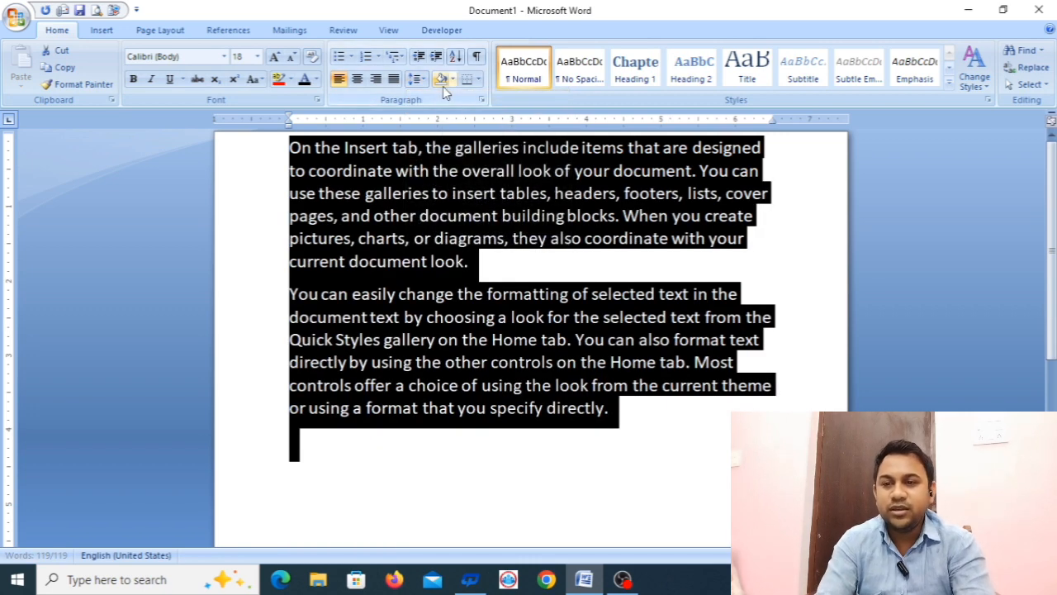
Replace the sample paragraphs with the single line "Ram is a good boy".
{"action": "key", "text": "Delete"}
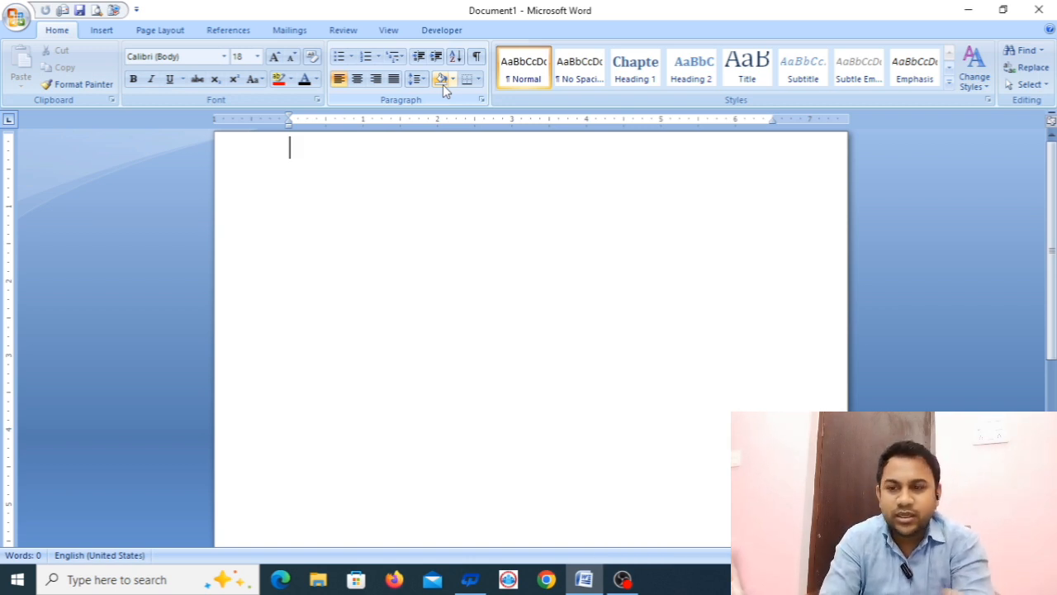
{"action": "type", "text": "Ram is a"}
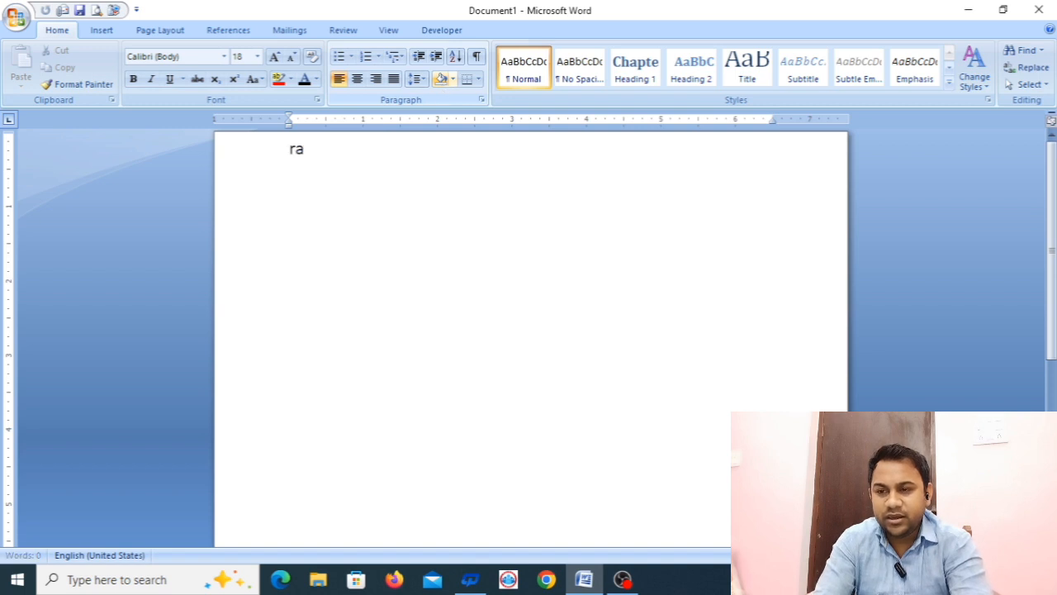
{"action": "type", "text": " good boy"}
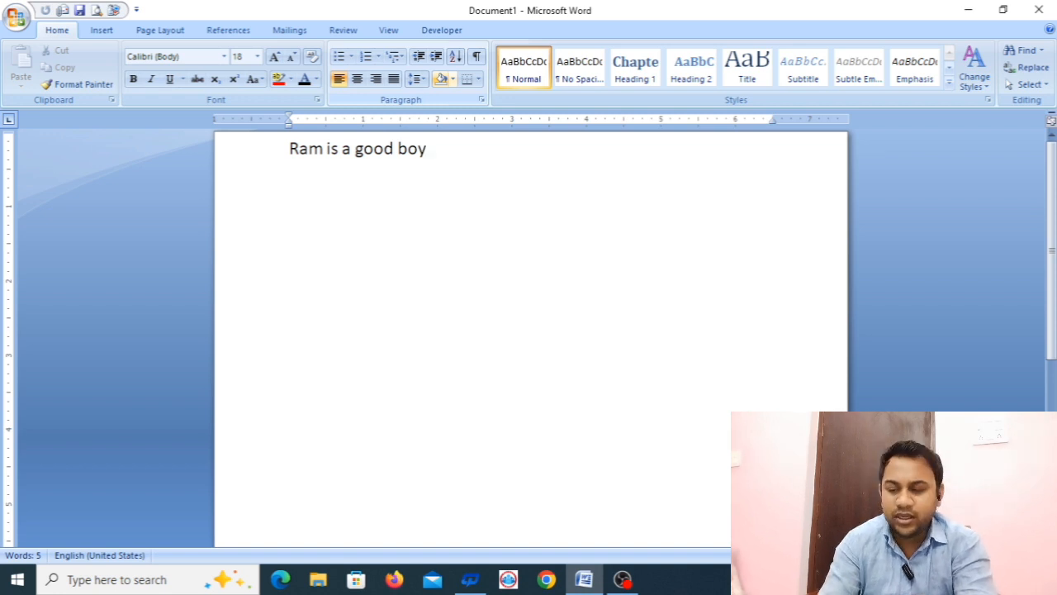
Apply red shading from the standard colors to the "Ram is a good boy" line.
{"action": "key", "text": "ctrl+a"}
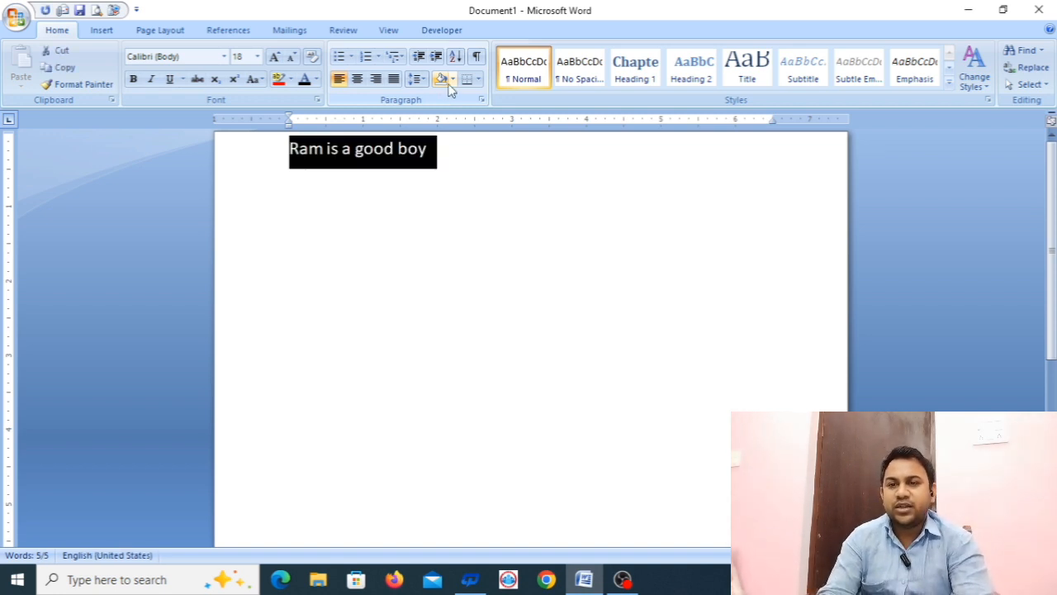
{"action": "left_click", "coordinate": [453, 80]}
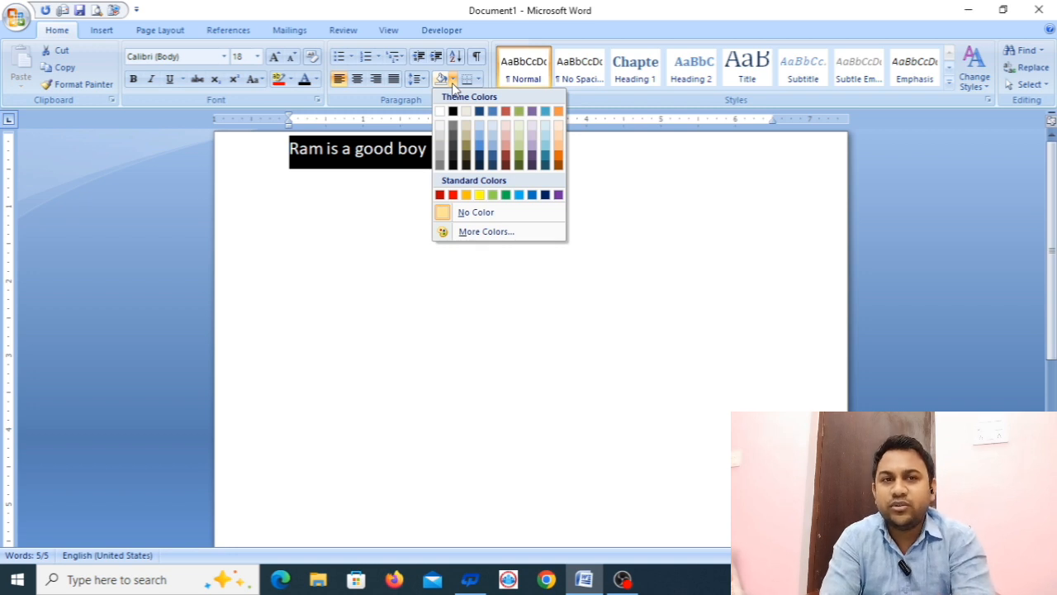
{"action": "left_click", "coordinate": [452, 195]}
{"action": "left_click", "coordinate": [540, 194]}
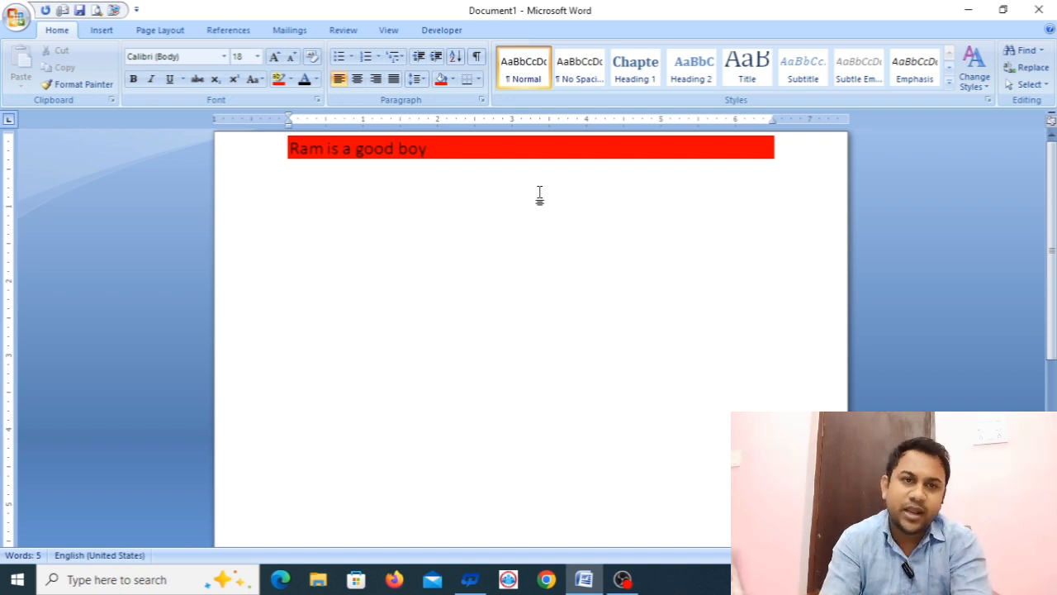
Change the shading of the "Ram is a good boy" line to standard yellow.
{"action": "key", "text": "ctrl+a"}
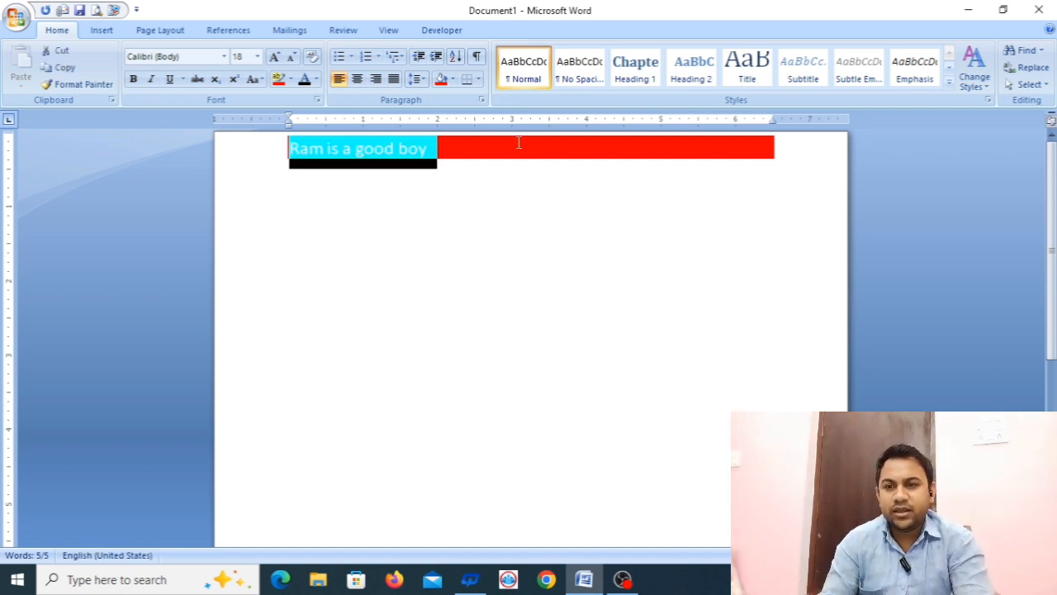
{"action": "left_click", "coordinate": [453, 78]}
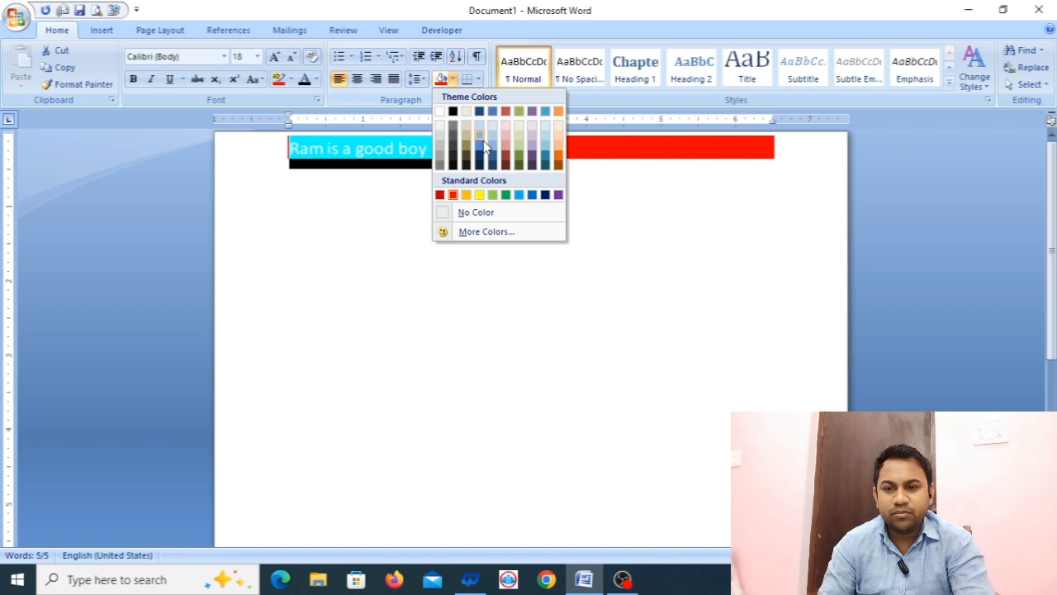
{"action": "left_click", "coordinate": [479, 195]}
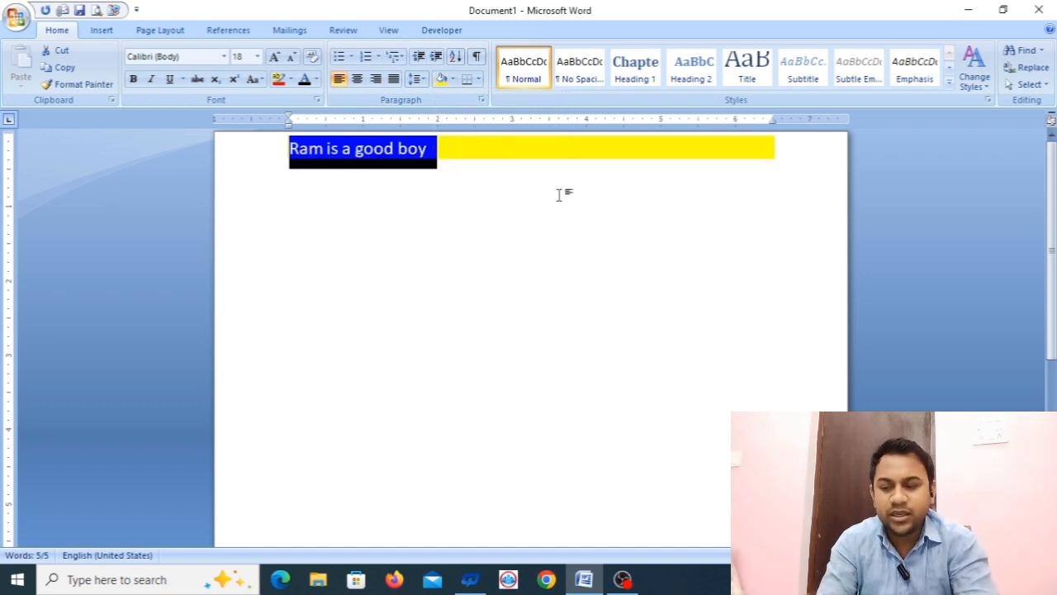
Delete the shaded line's text and set the empty paragraph's shading to No Color.
{"action": "key", "text": "Delete"}
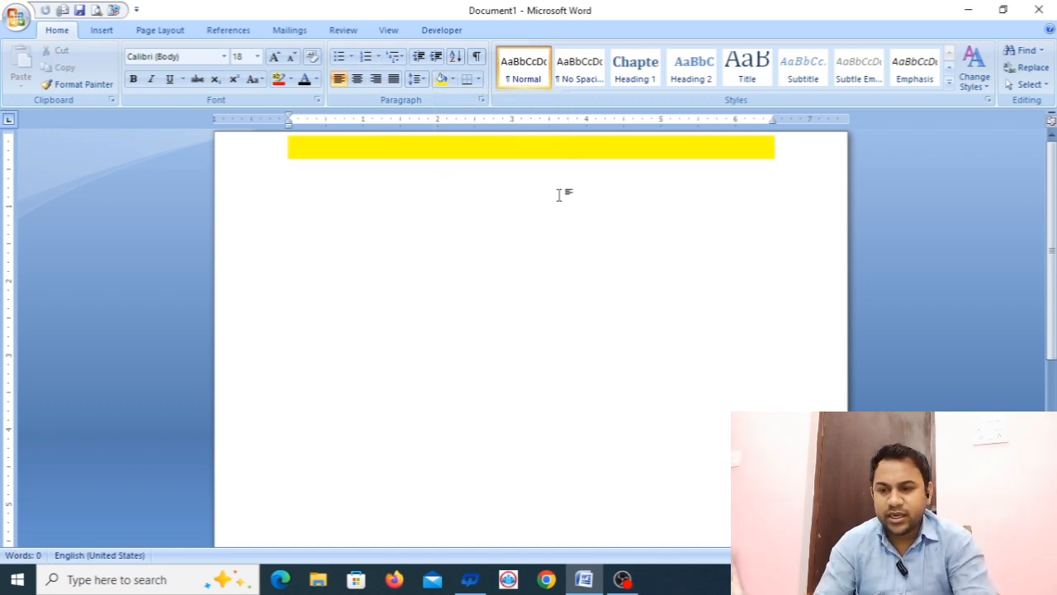
{"action": "key", "text": "ctrl+a"}
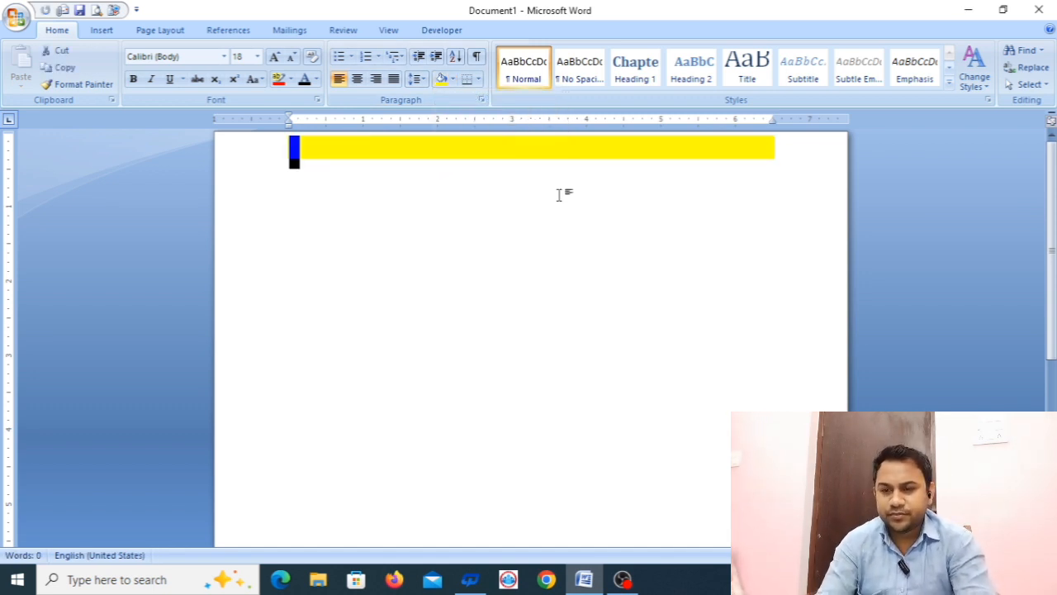
{"action": "left_click", "coordinate": [453, 80]}
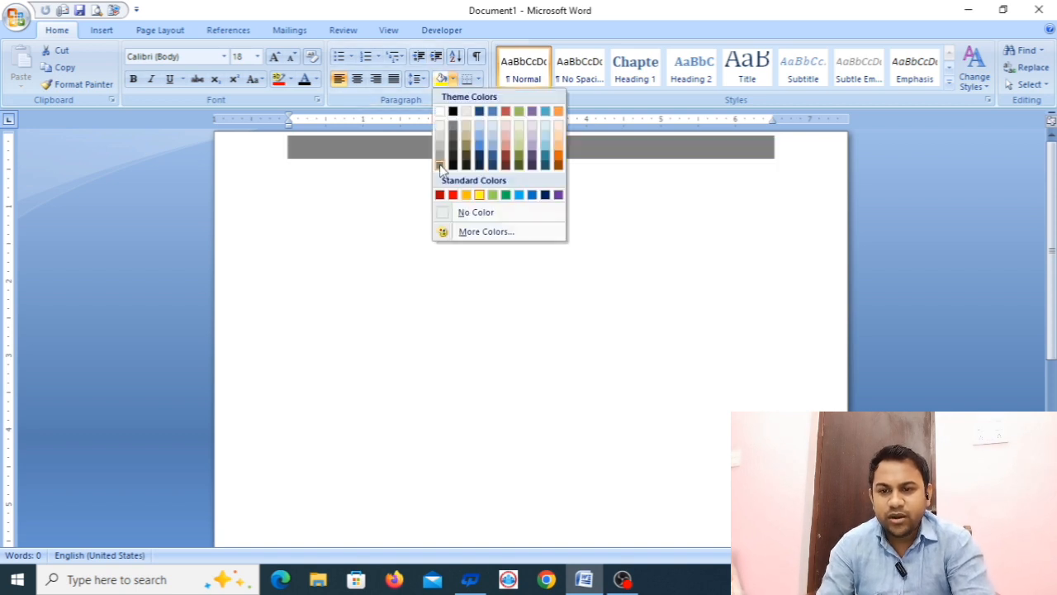
{"action": "left_click", "coordinate": [472, 213]}
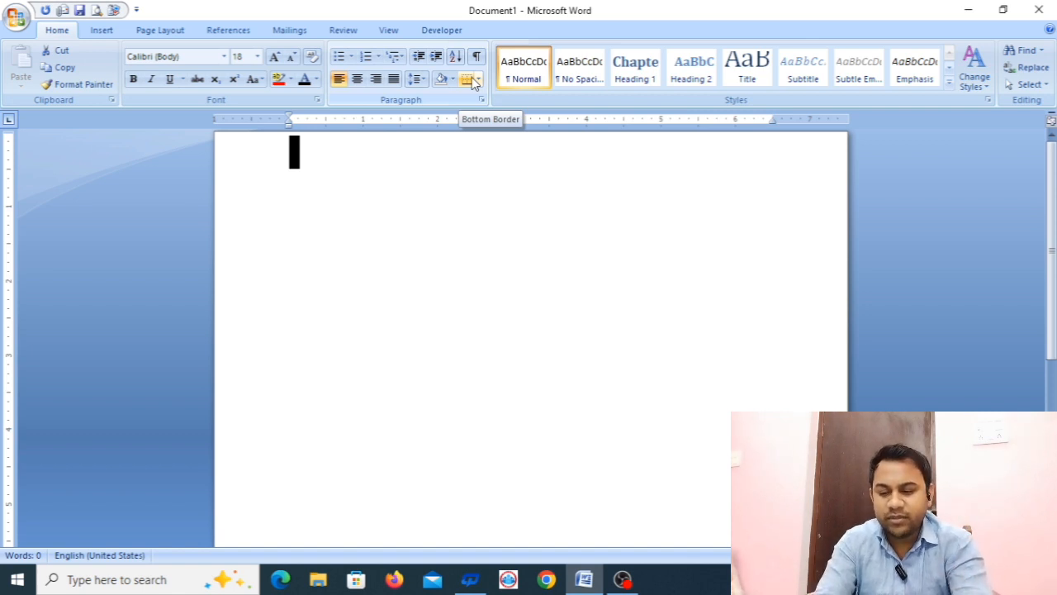
Enter the line "ram is a good boy" and give its paragraph a bottom border.
{"action": "type", "text": "ram"}
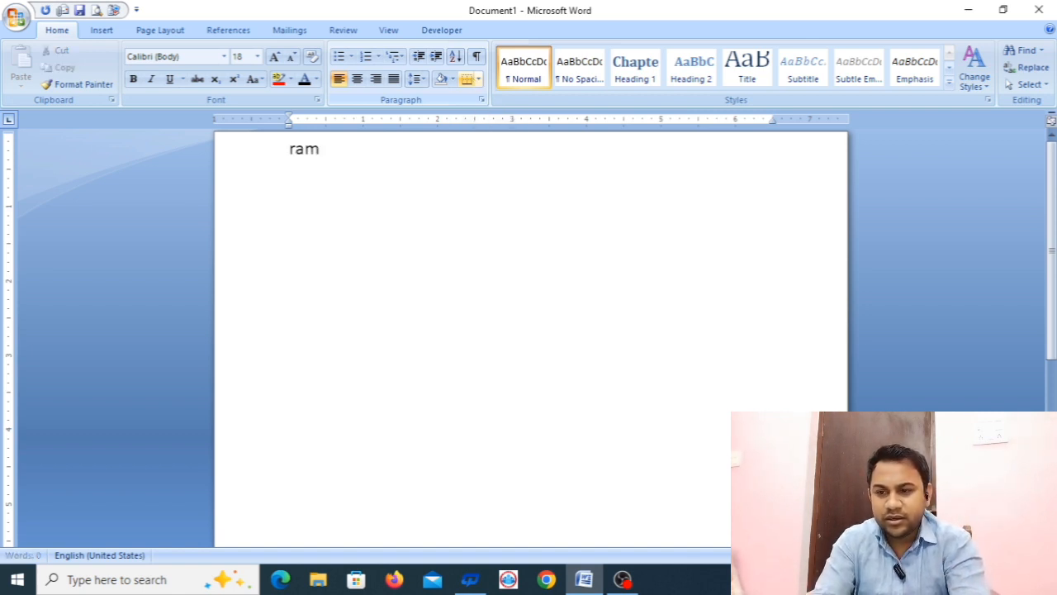
{"action": "type", "text": " is a good boy"}
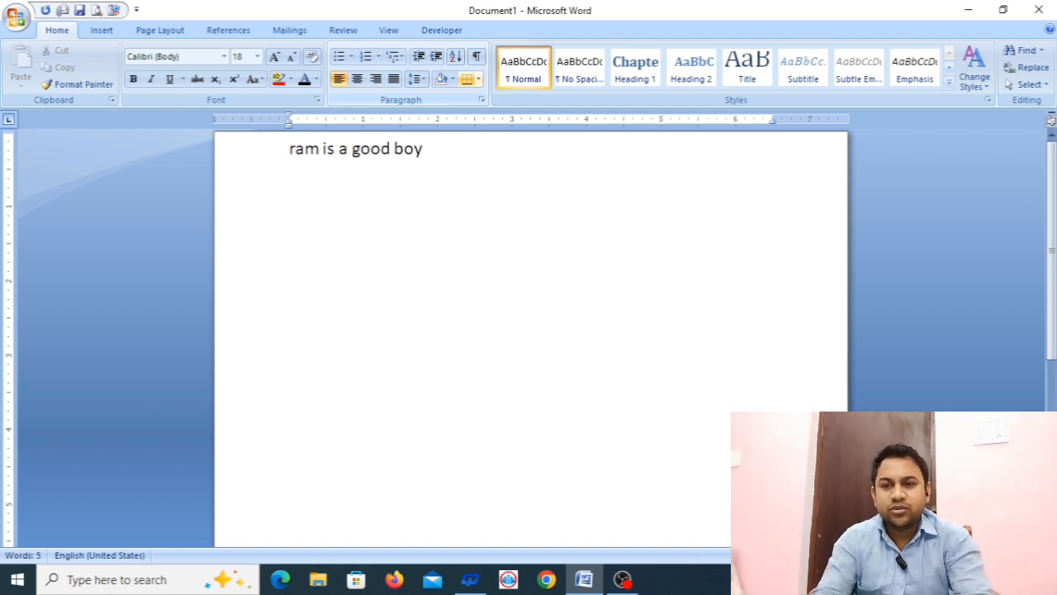
{"action": "left_click", "coordinate": [479, 80]}
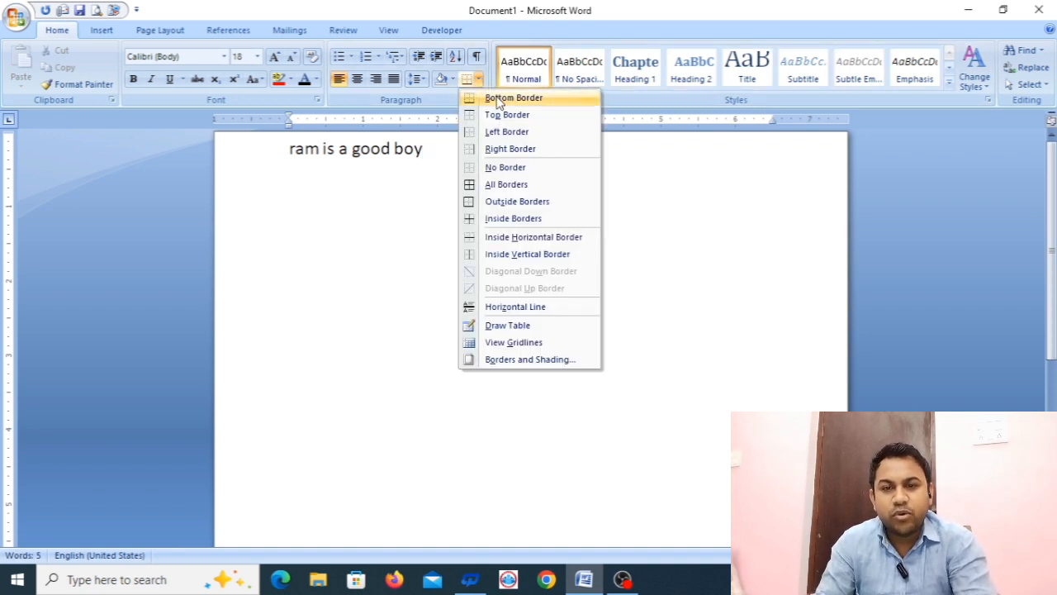
{"action": "left_click", "coordinate": [497, 97]}
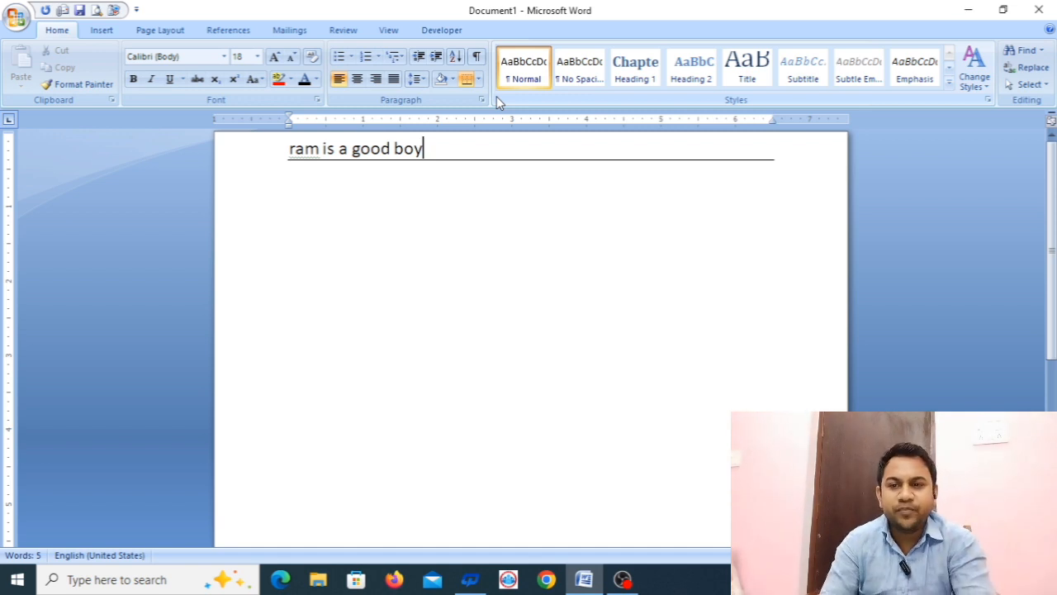
Add top, left and right borders to the "ram is a good boy" paragraph.
{"action": "left_click", "coordinate": [478, 79]}
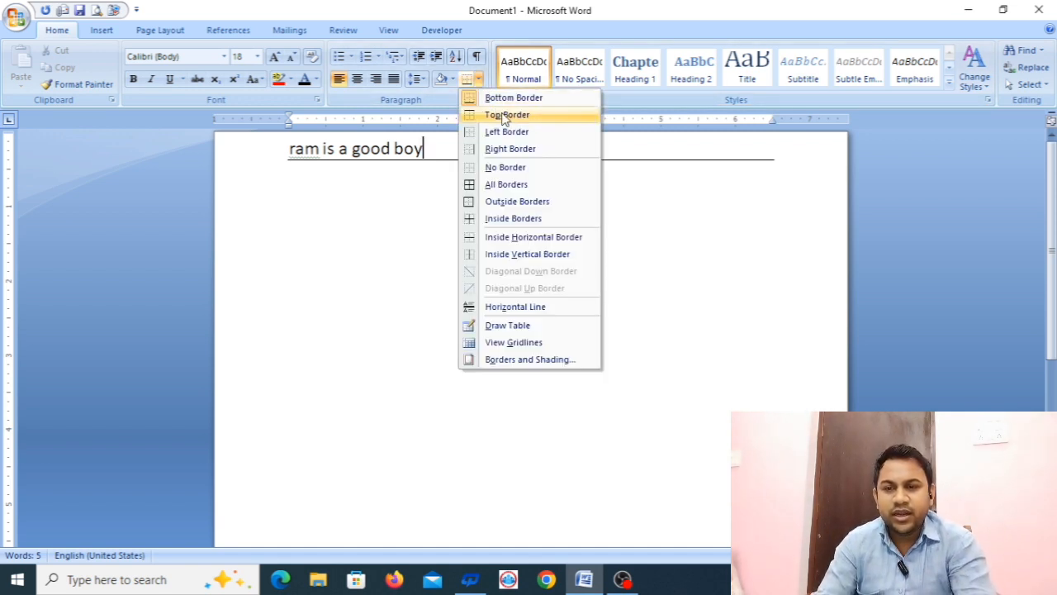
{"action": "left_click", "coordinate": [503, 115]}
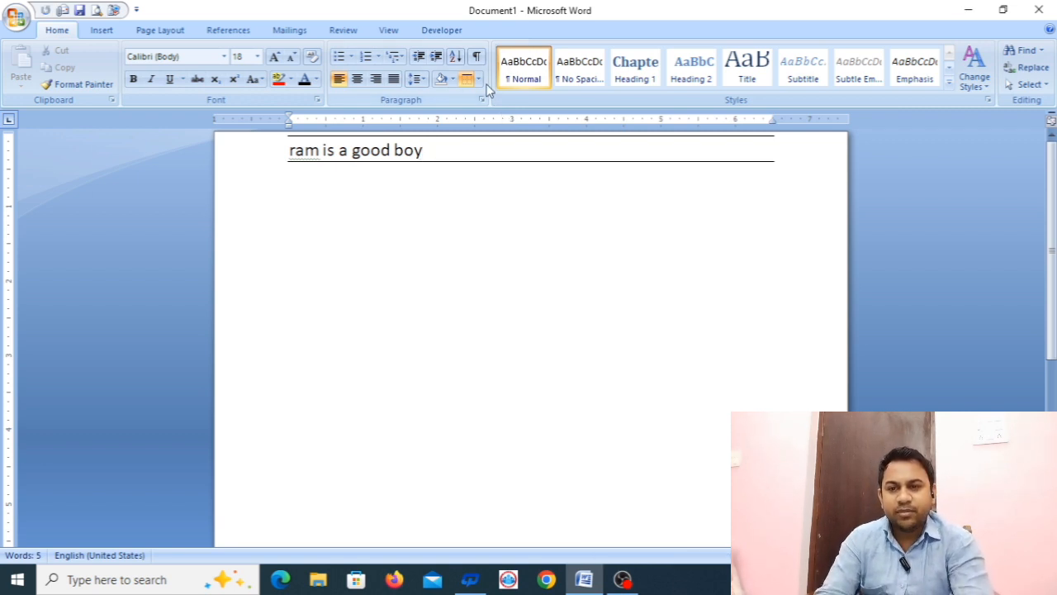
{"action": "left_click", "coordinate": [479, 79]}
{"action": "left_click", "coordinate": [506, 132]}
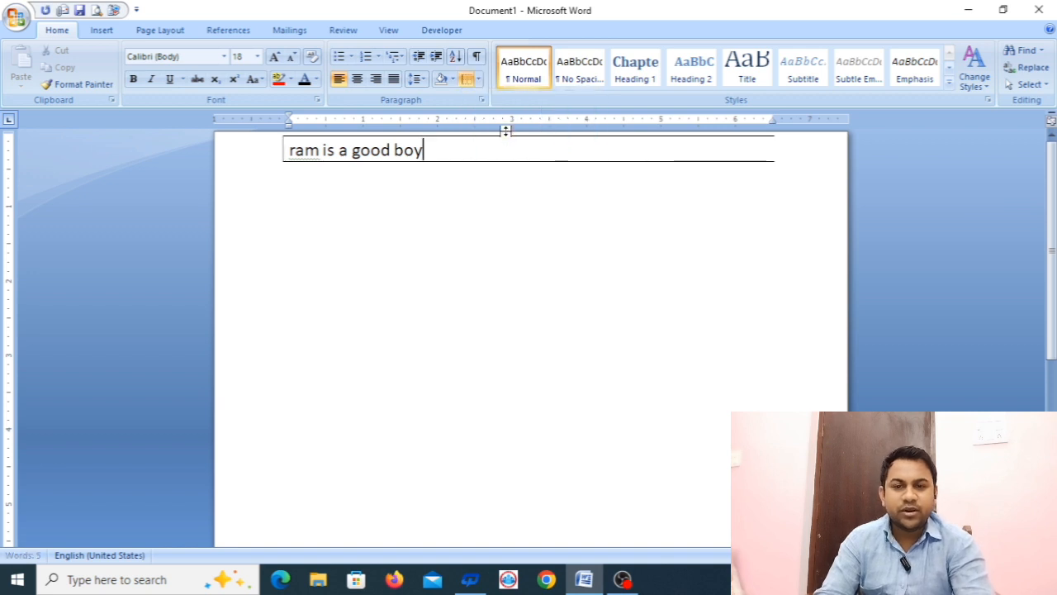
{"action": "left_click", "coordinate": [479, 79]}
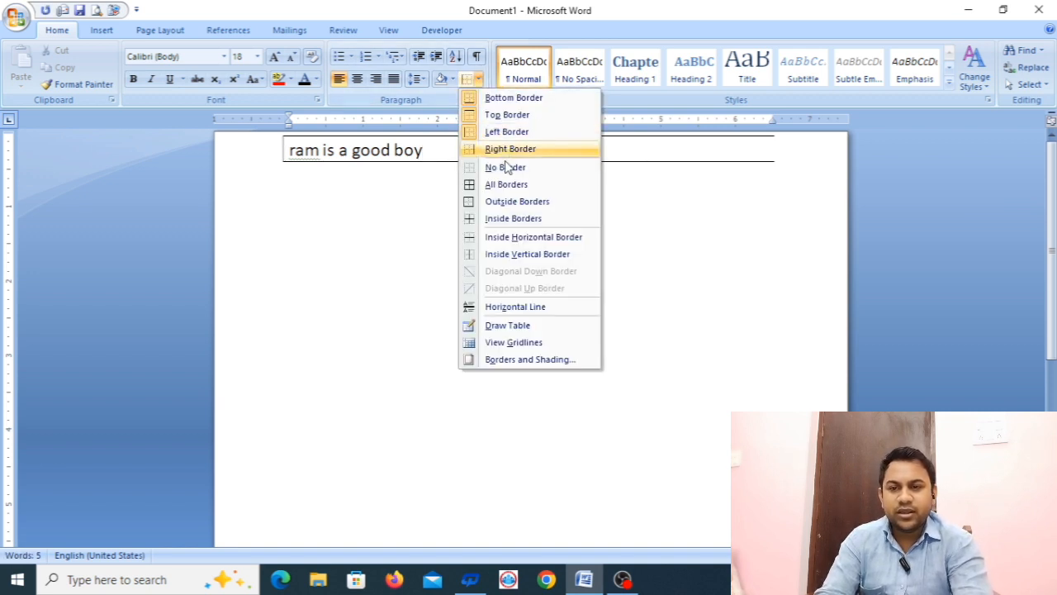
{"action": "left_click", "coordinate": [511, 149]}
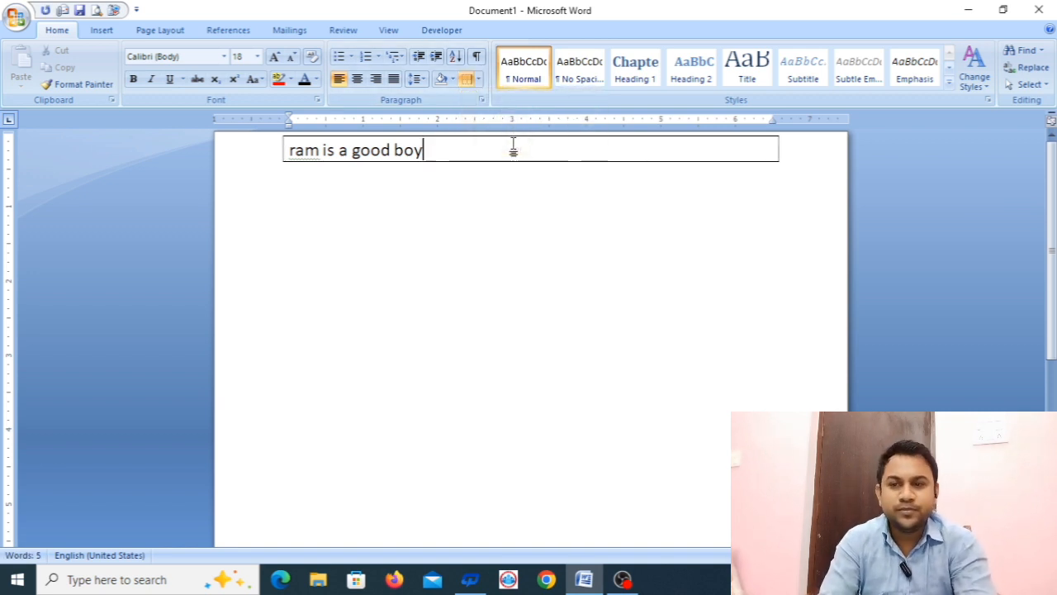
Remove every border from the "ram is a good boy" paragraph and apply All Borders to it.
{"action": "left_click", "coordinate": [480, 80]}
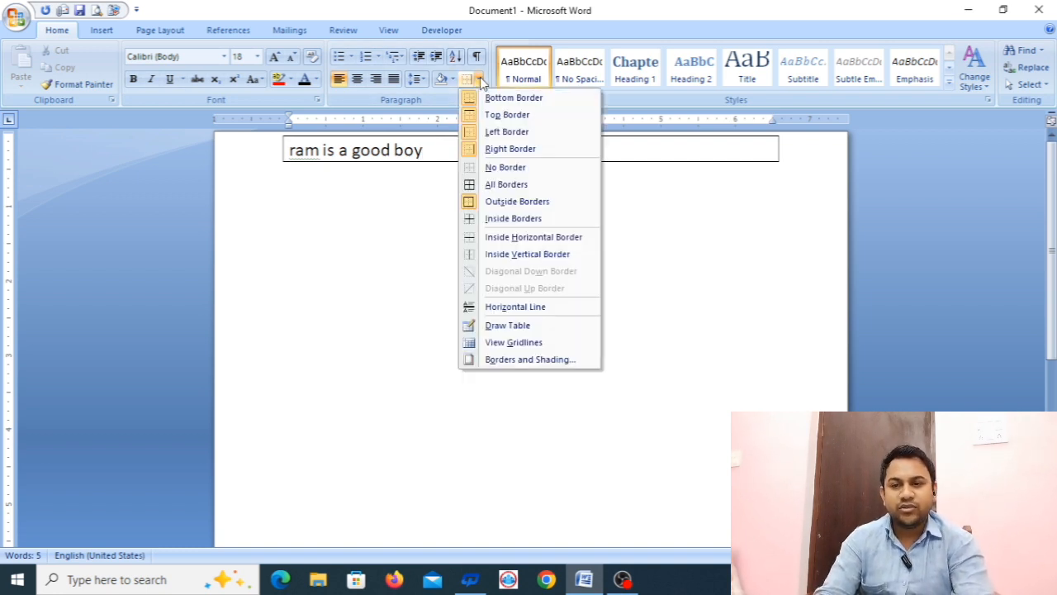
{"action": "left_click", "coordinate": [502, 166]}
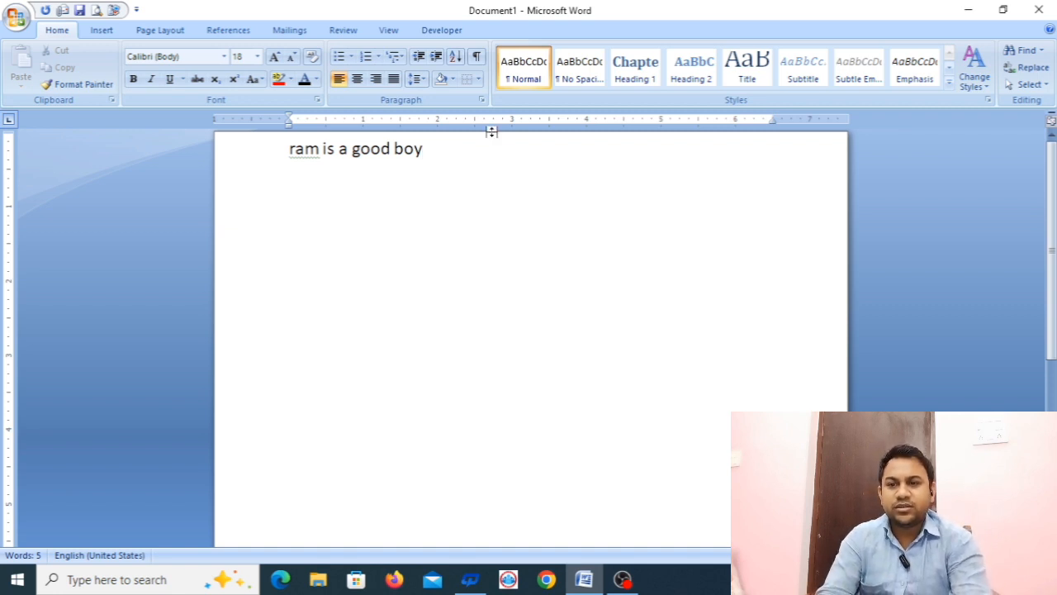
{"action": "left_click", "coordinate": [479, 80]}
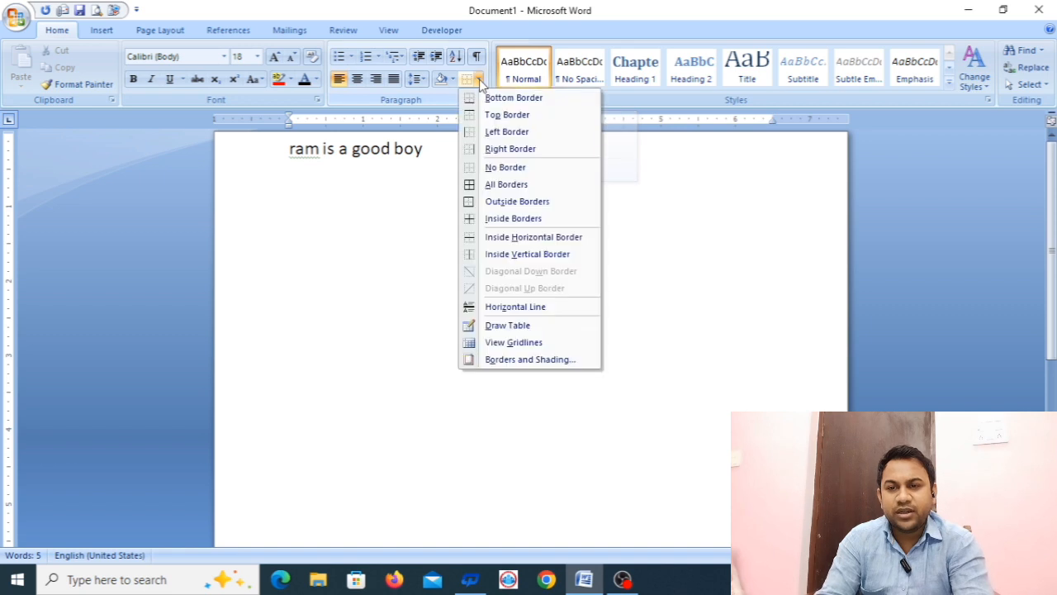
{"action": "left_click", "coordinate": [503, 185]}
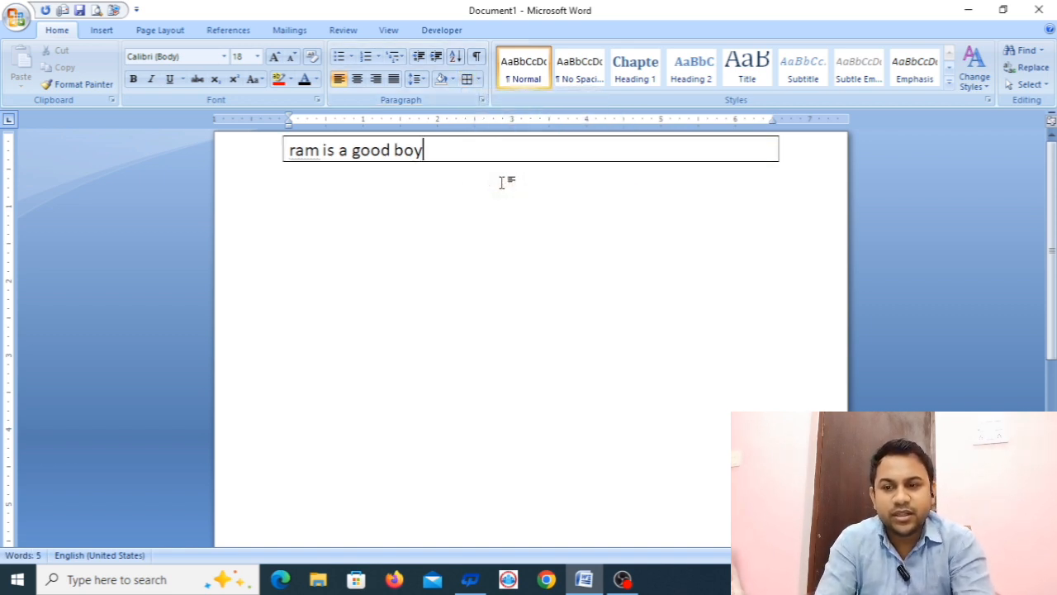